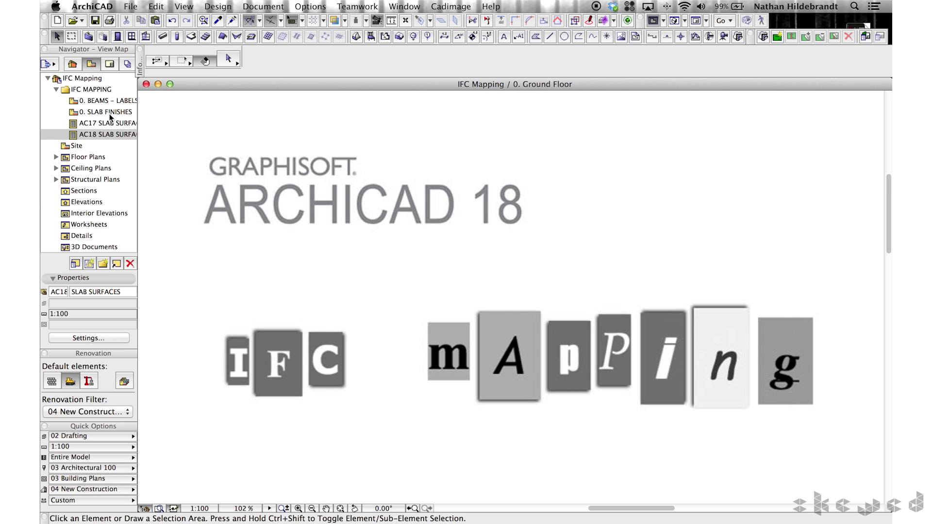
Step: Open the 0. BEAMS - LABELS view and show the Content and Display Order page of the Label tool's default custom settings
double_click(110, 101)
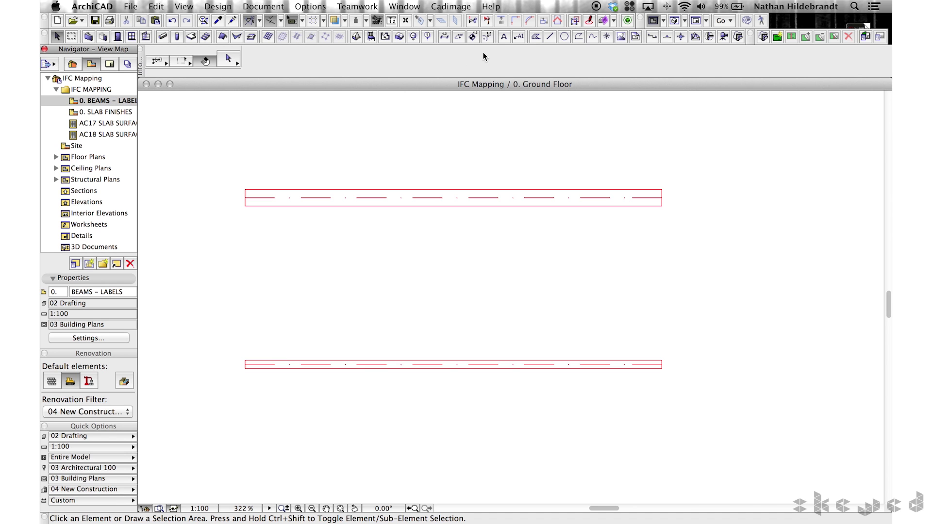
double_click(517, 37)
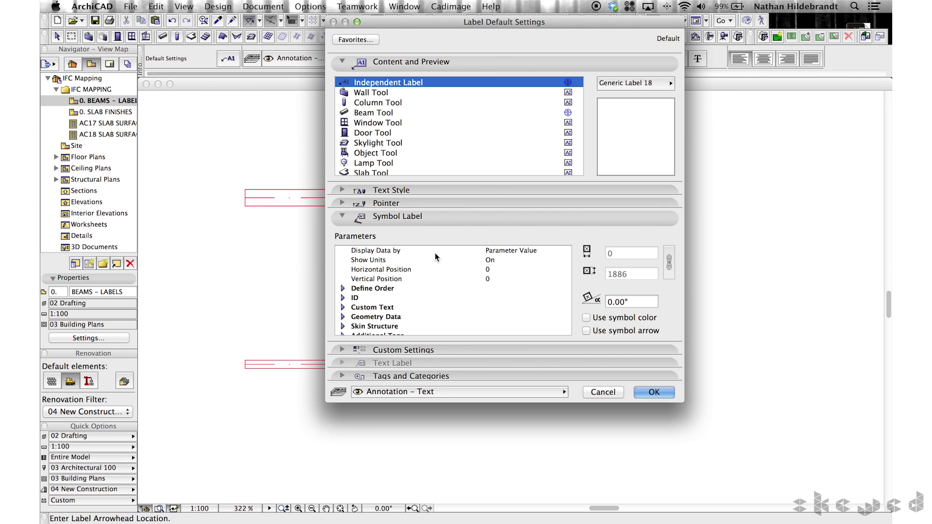
left_click(399, 221)
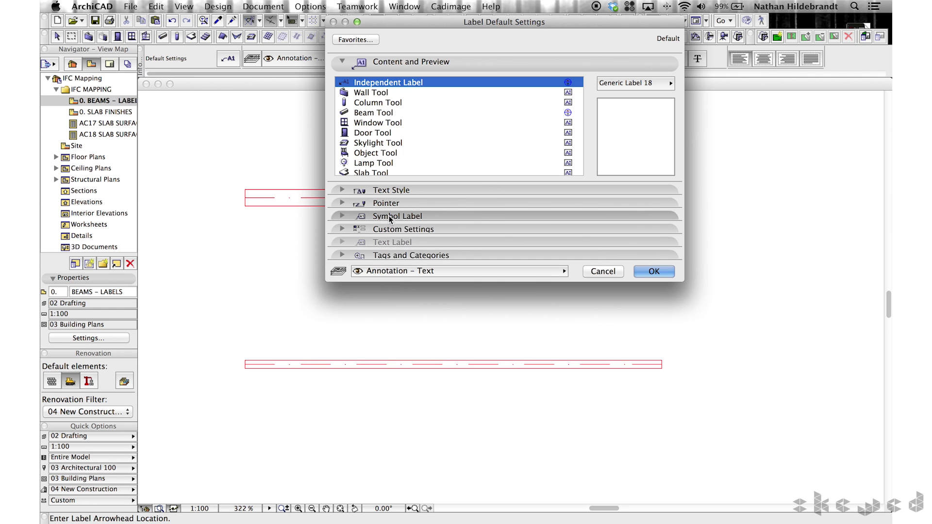
left_click(404, 229)
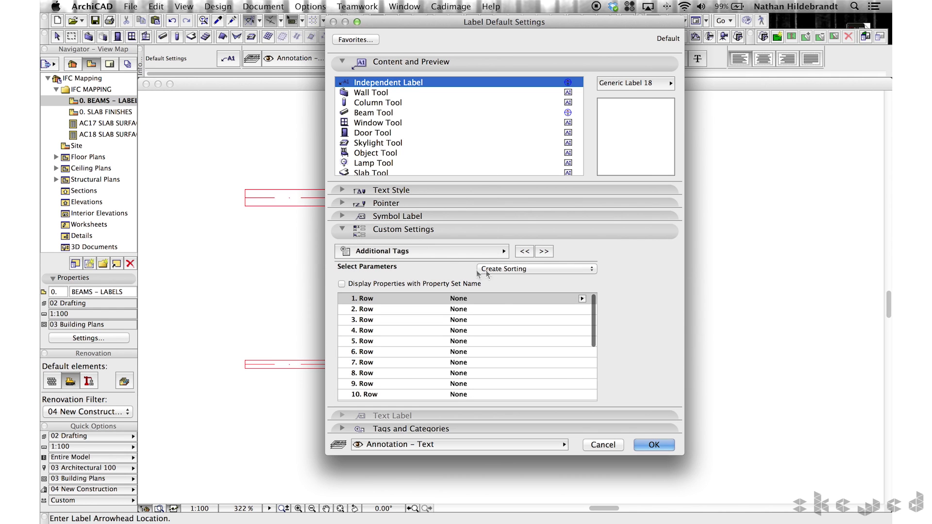
left_click(500, 250)
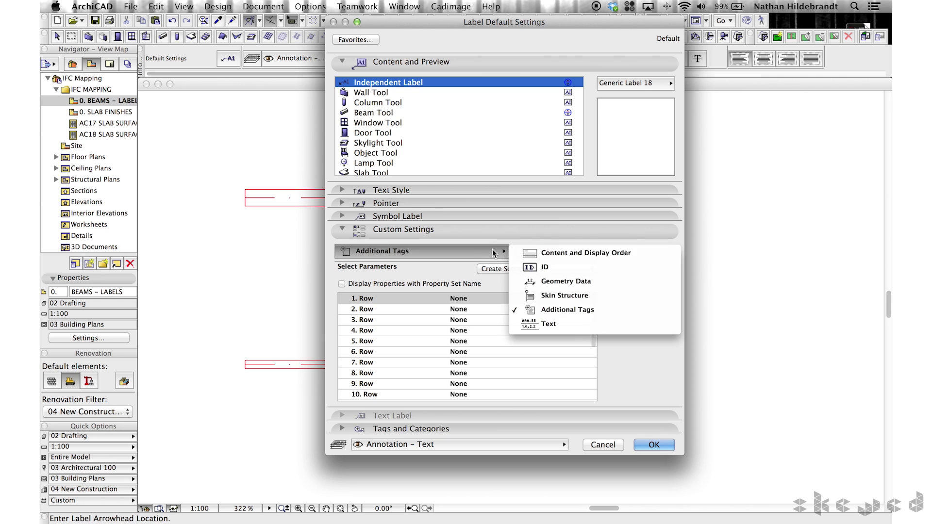
left_click(540, 253)
Step: Assign label blocks 1 to 5 to Geometry Data, ID, Custom Text, Skin Structure and Additional Tags, in that order
left_click(471, 279)
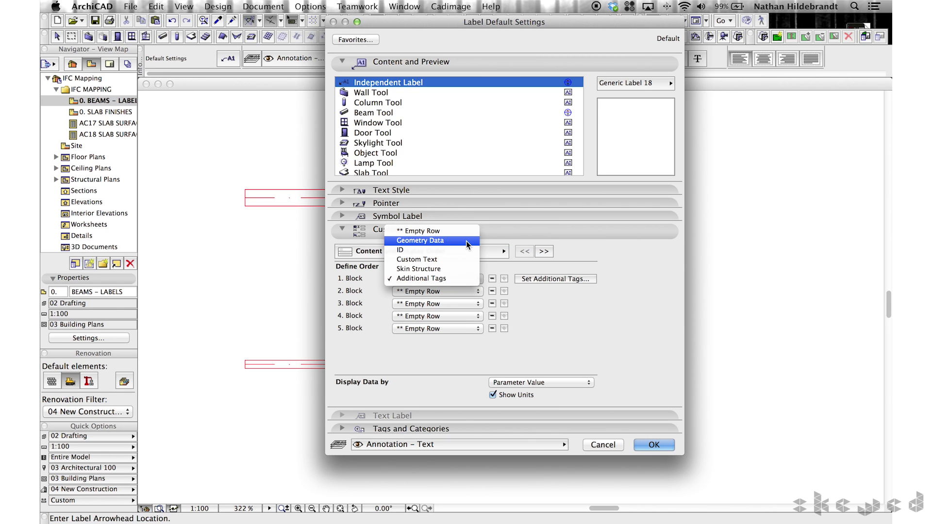
left_click(466, 241)
left_click(465, 290)
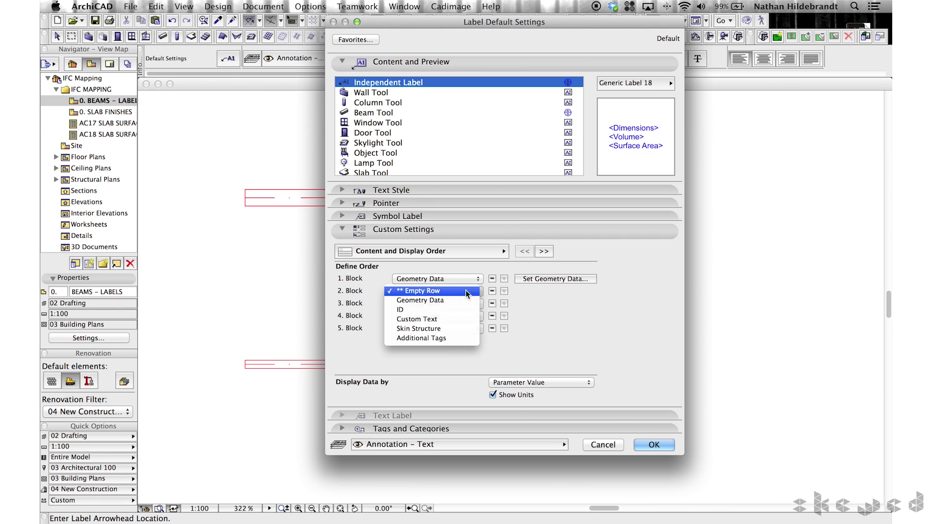
left_click(462, 309)
left_click(462, 305)
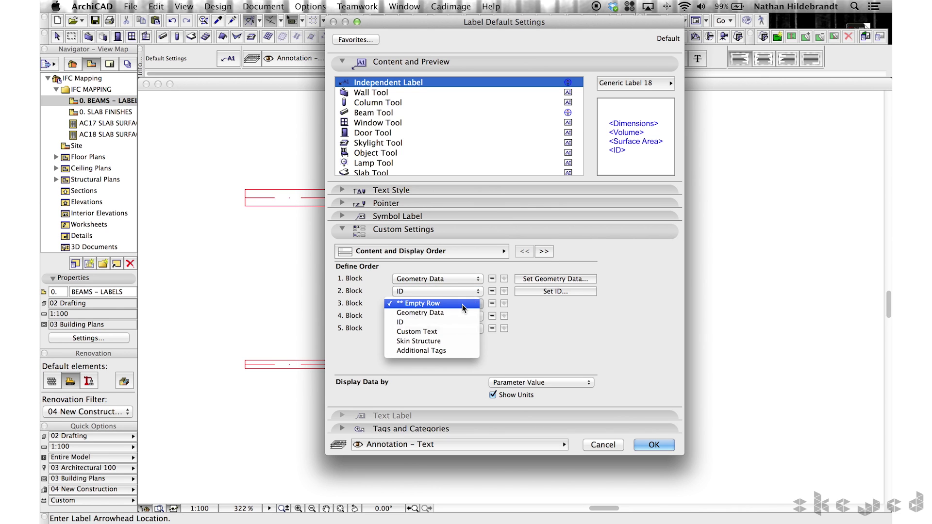
left_click(457, 332)
left_click(462, 316)
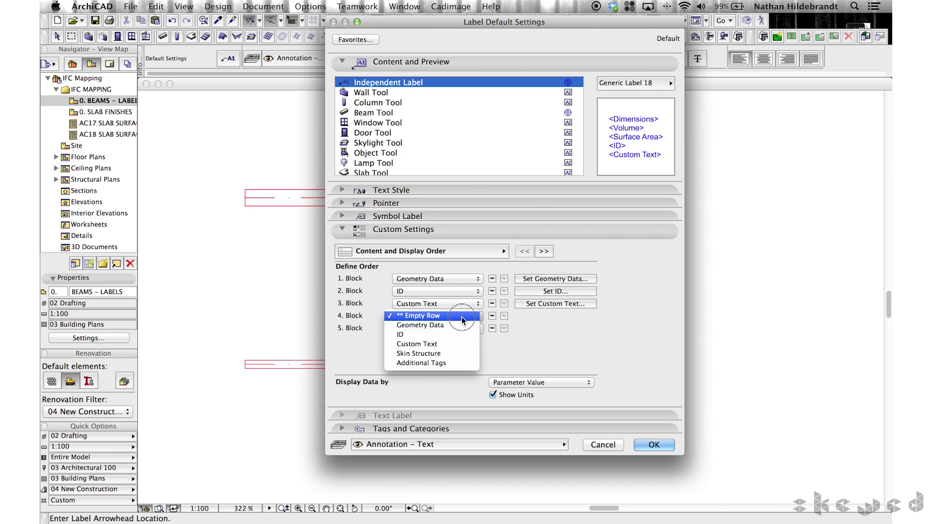
left_click(452, 353)
left_click(466, 327)
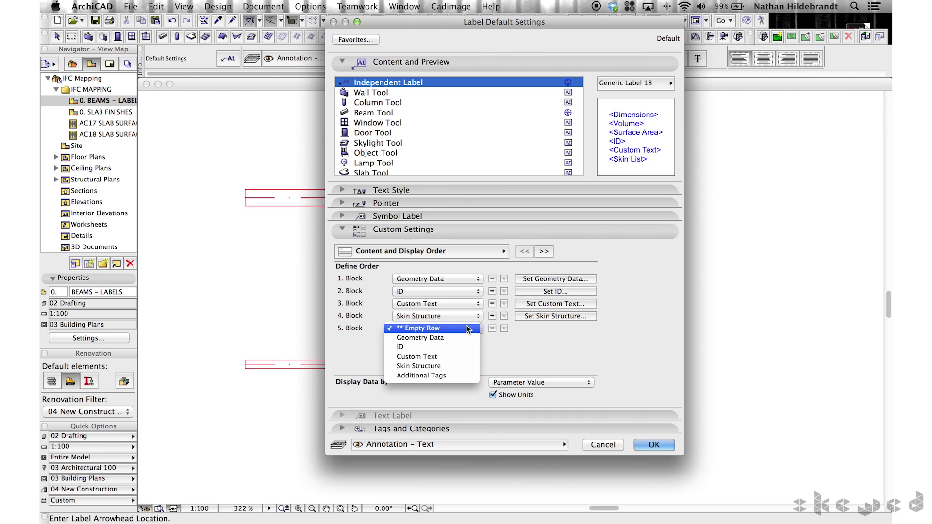
left_click(427, 376)
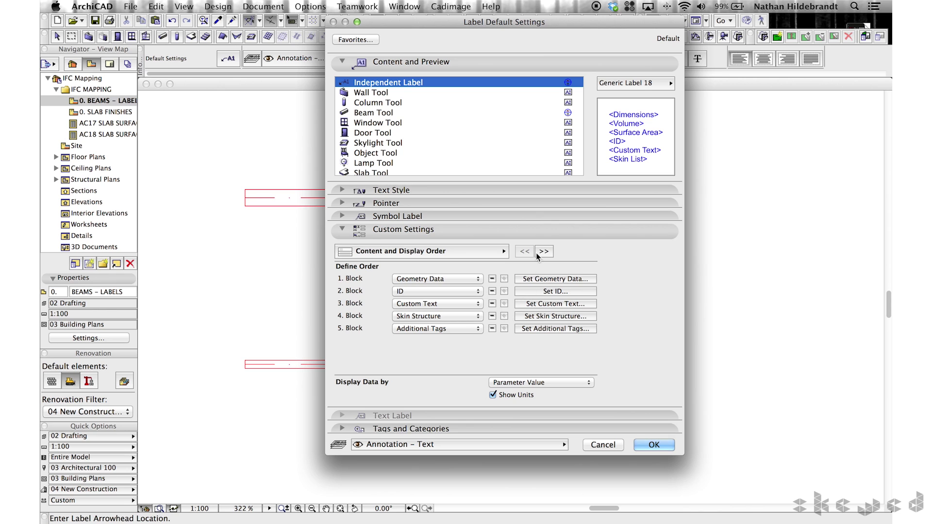
Step: Examine the label's Geometry Data settings, including the display name choices for dimensions and the unit choices for linear dimensions
left_click(539, 281)
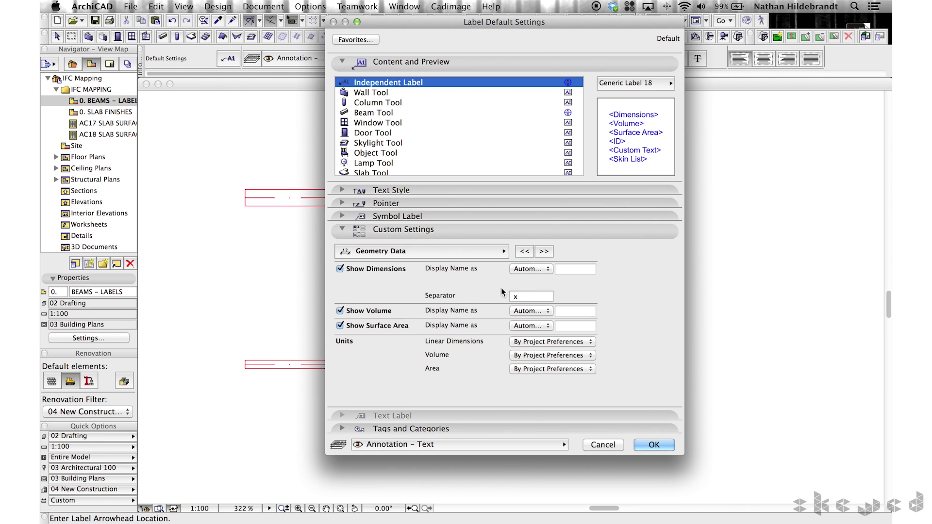
left_click(527, 270)
left_click(527, 268)
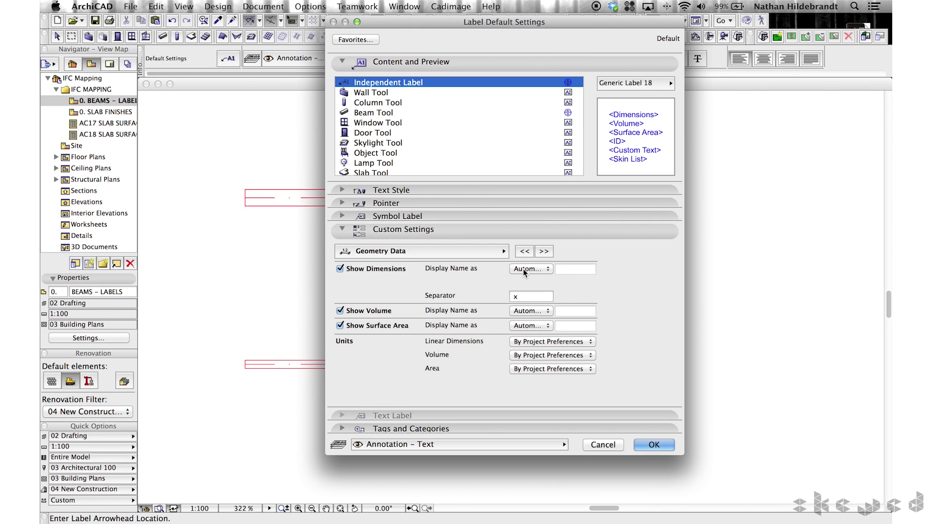
left_click(524, 269)
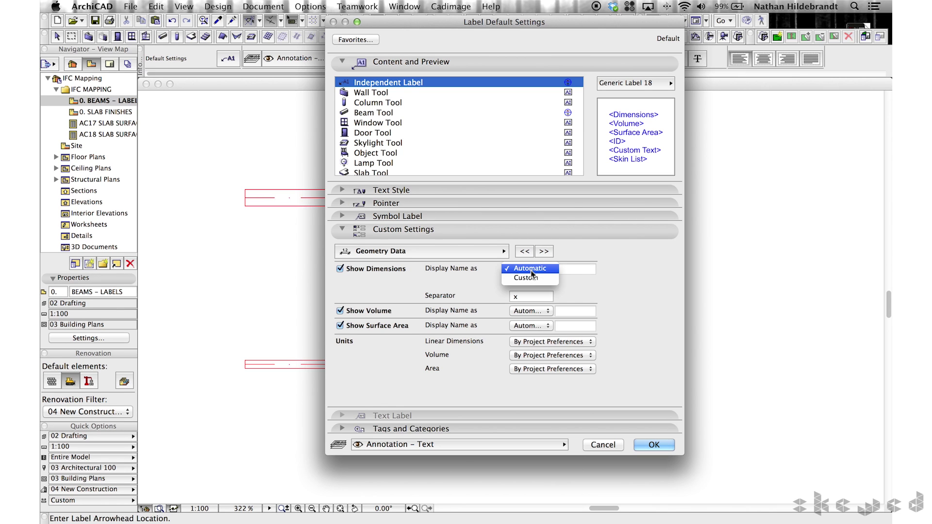
left_click(504, 271)
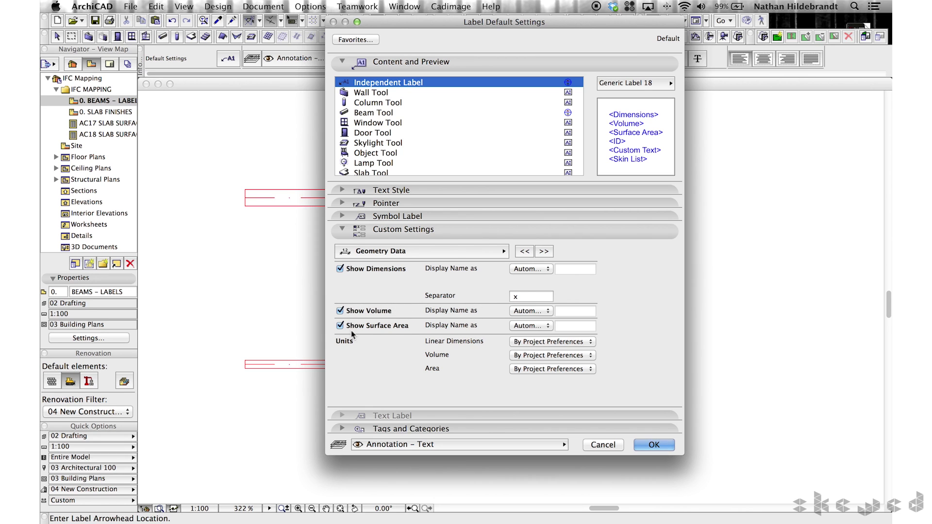
left_click(530, 344)
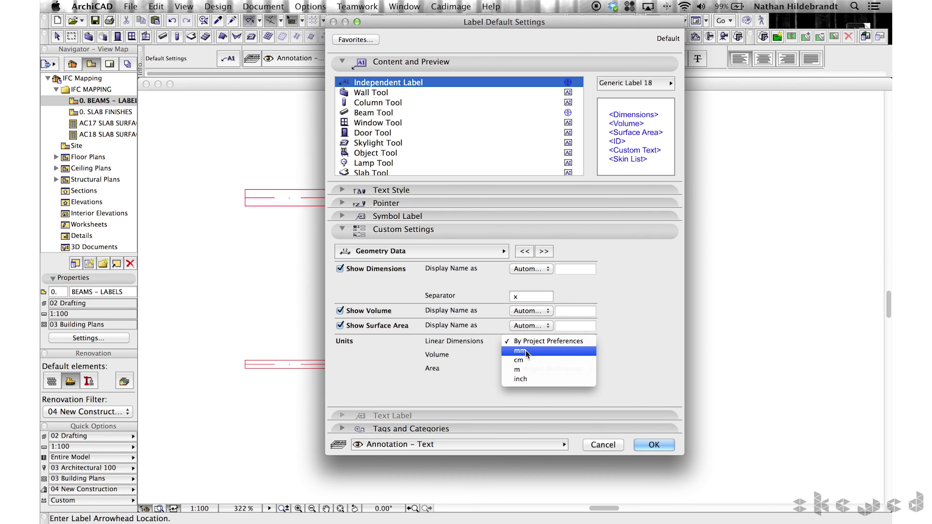
left_click(529, 342)
left_click(530, 343)
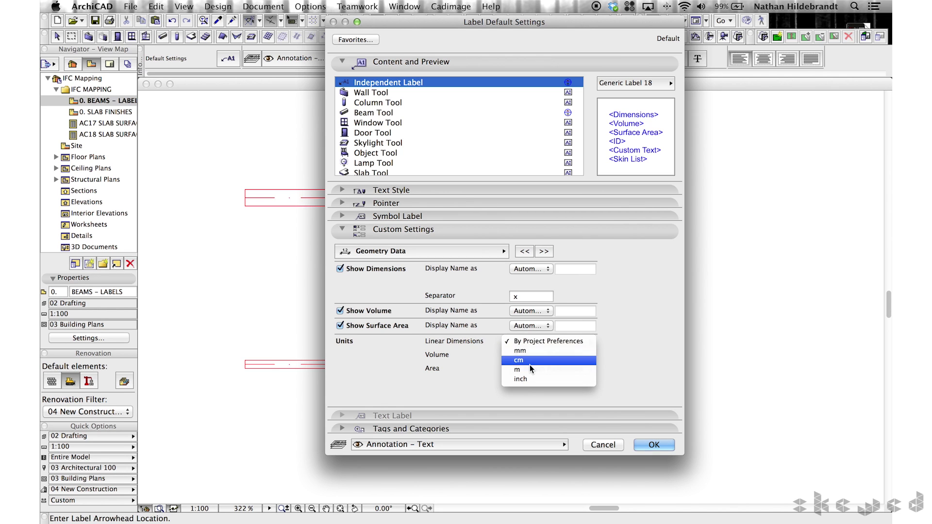
left_click(484, 339)
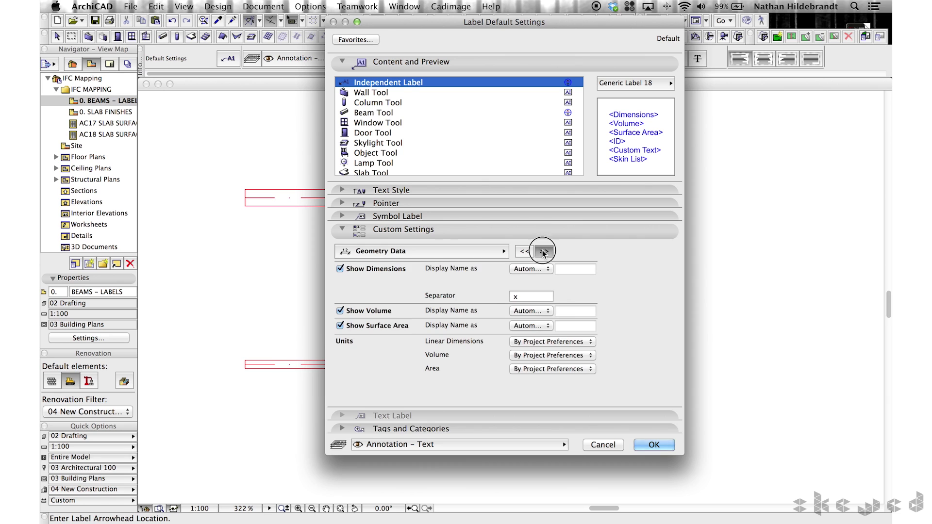
Step: Examine the label's Skin Structure display name choices and discard the label default settings, returning to the Arrow tool
left_click(543, 252)
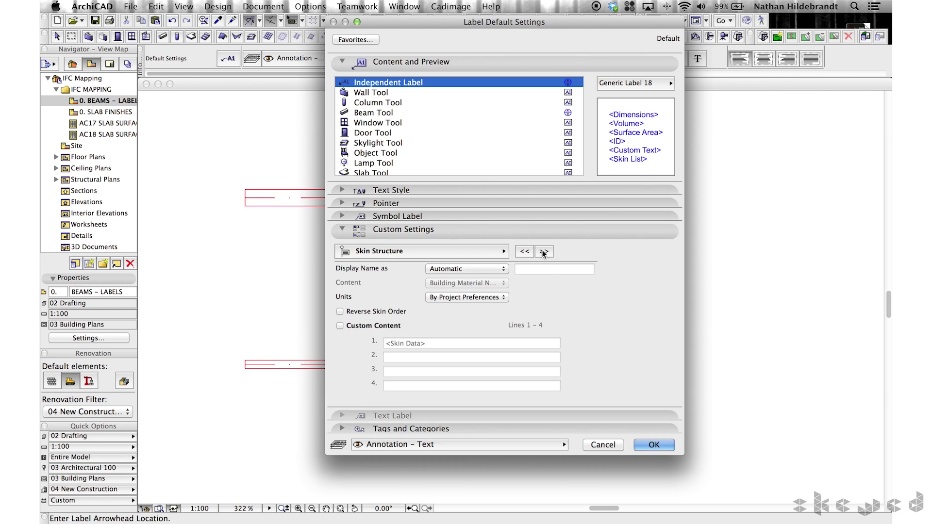
left_click(471, 270)
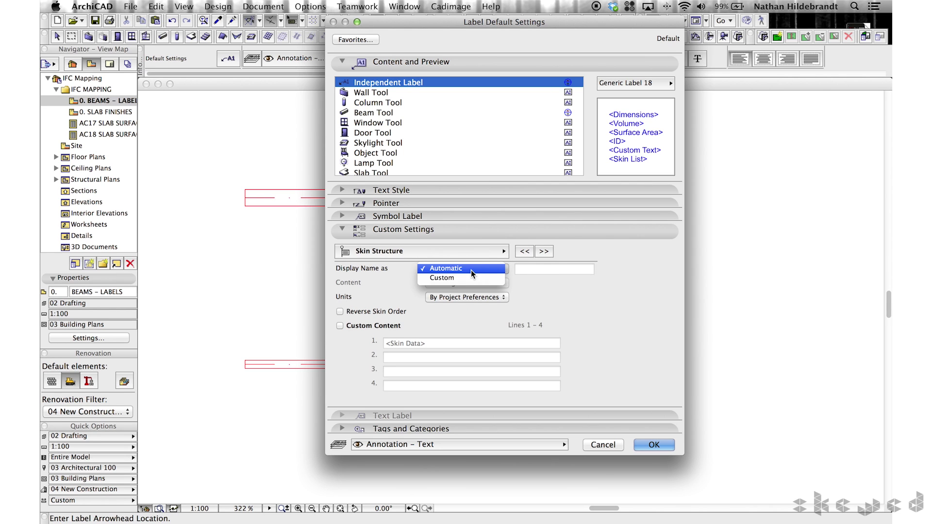
left_click(471, 270)
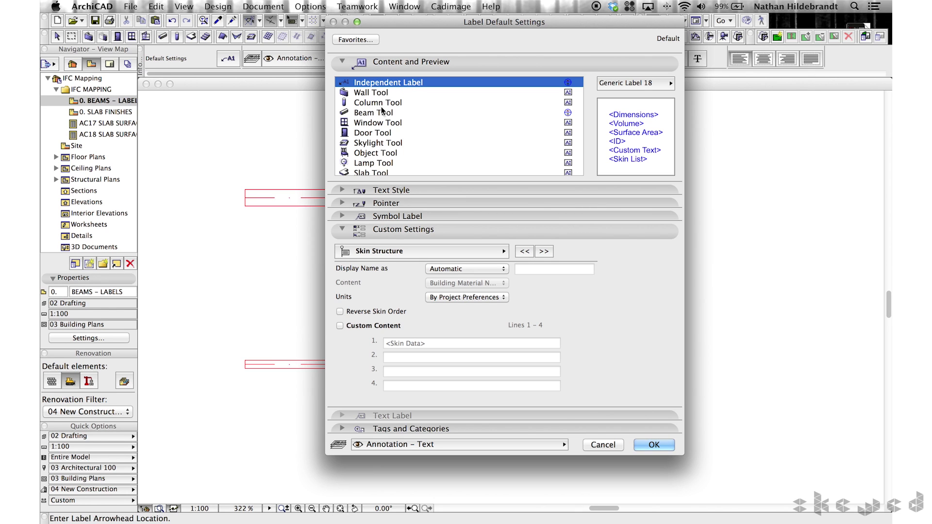
left_click(603, 445)
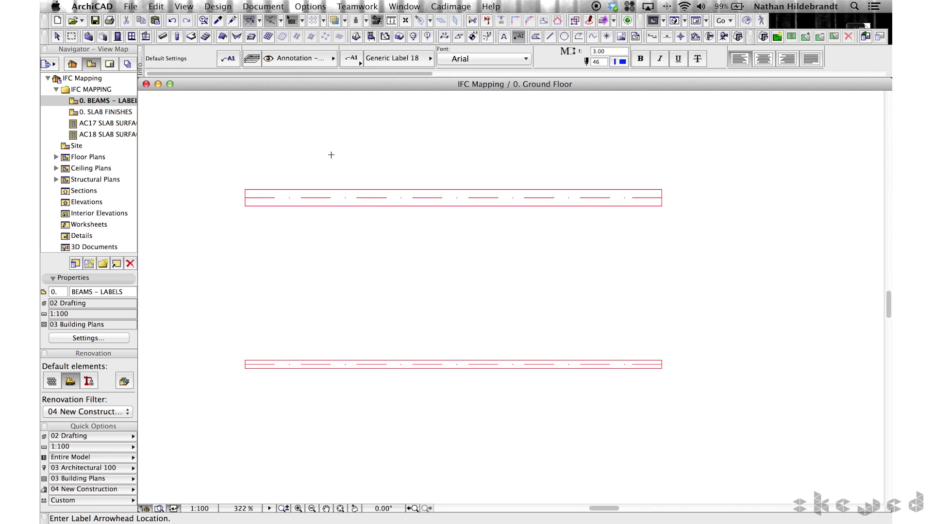
left_click(57, 37)
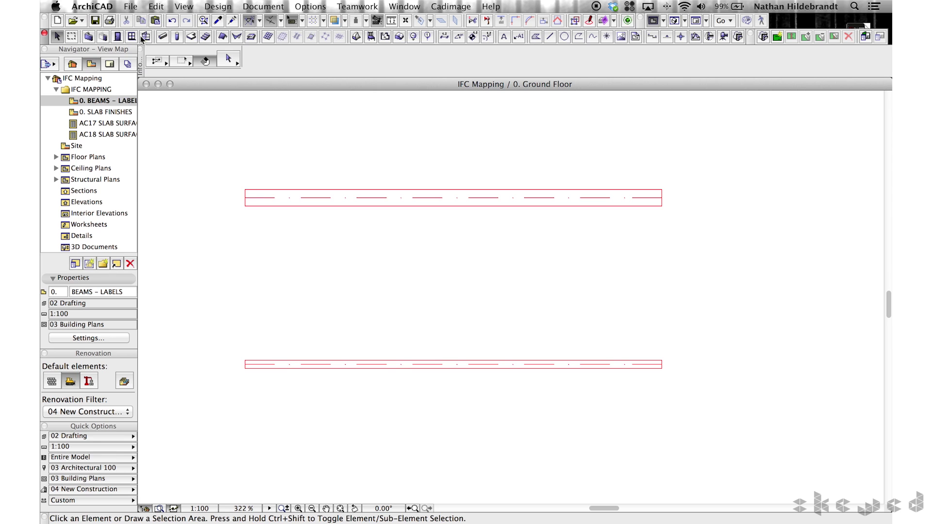
Step: Open the IFC Scheme Setup and select IfcProduct to list its scheme properties
left_click(131, 7)
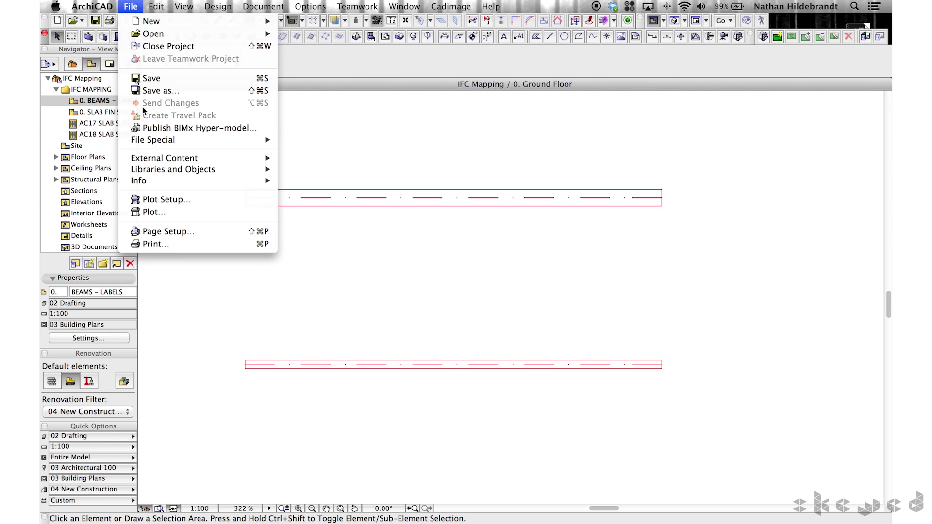
mouse_move(159, 140)
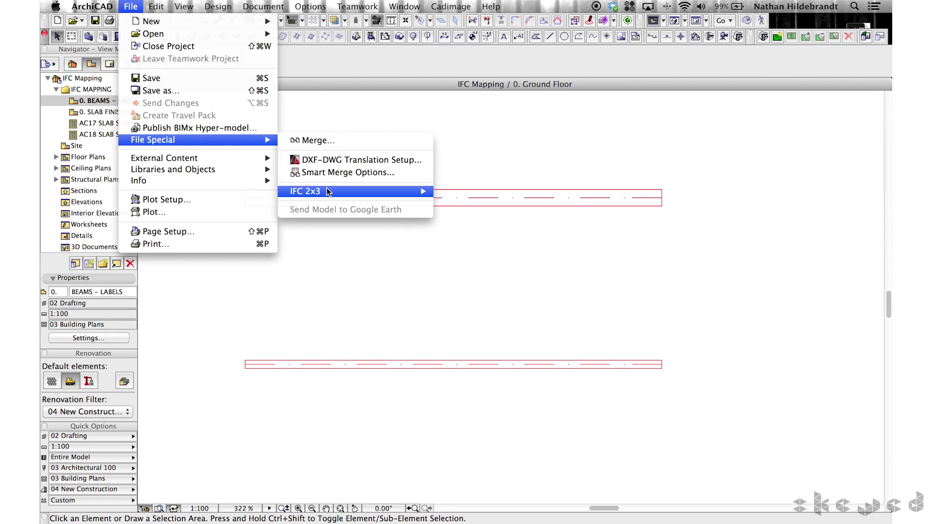
mouse_move(327, 189)
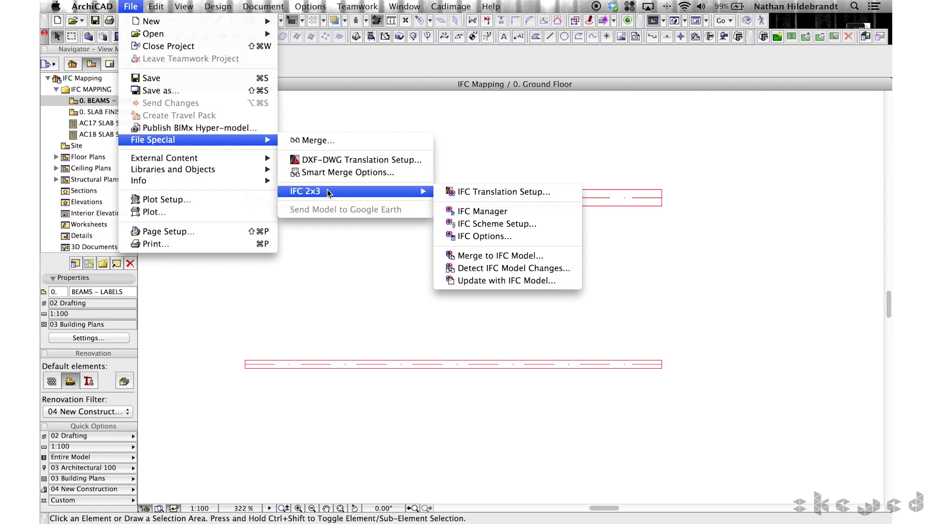
left_click(529, 224)
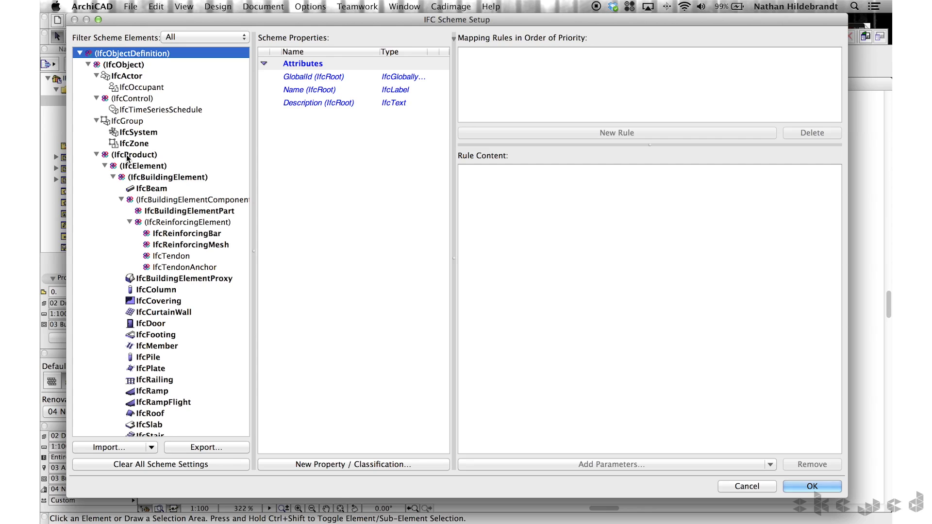
left_click(128, 156)
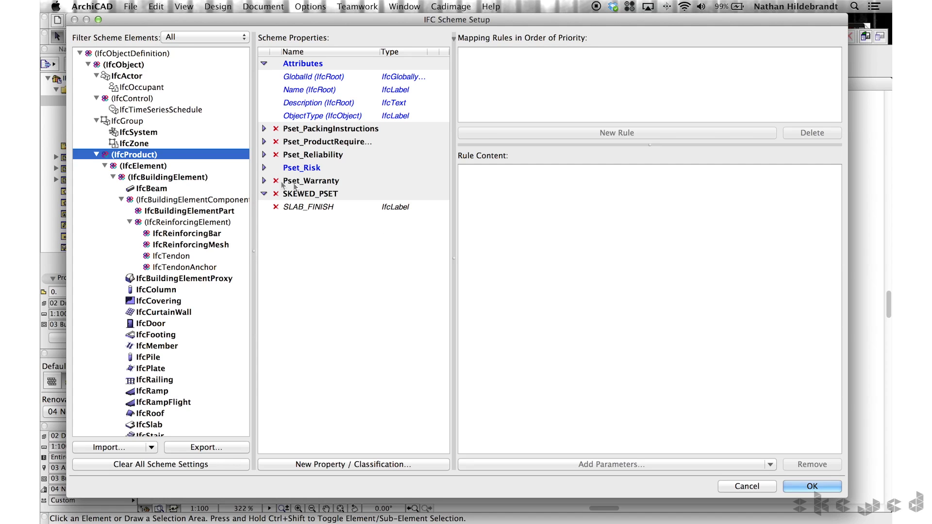
Step: Collapse the port, spatial structure, distribution element, element component and building element component branches under IfcProduct, keeping IfcBuildingElement expanded
left_click(105, 166)
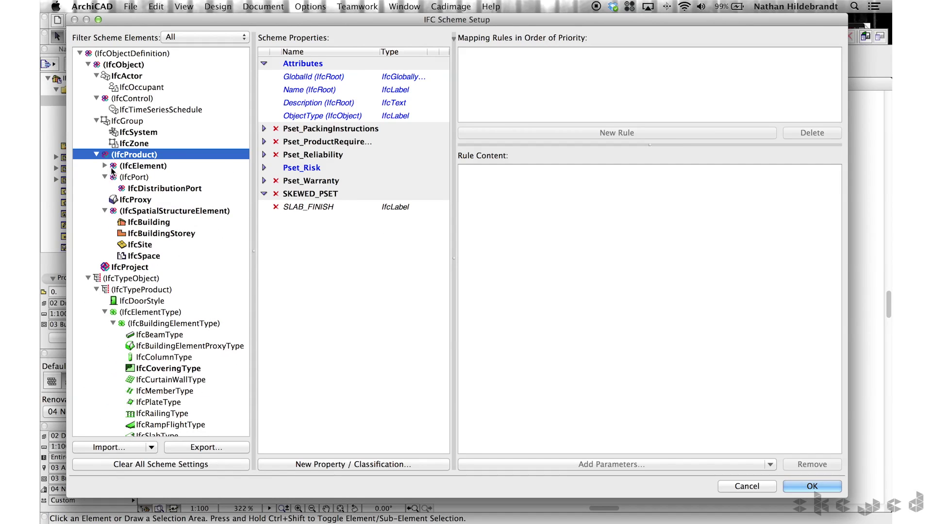
left_click(105, 177)
left_click(105, 199)
left_click(105, 166)
left_click(113, 177)
left_click(113, 189)
left_click(113, 222)
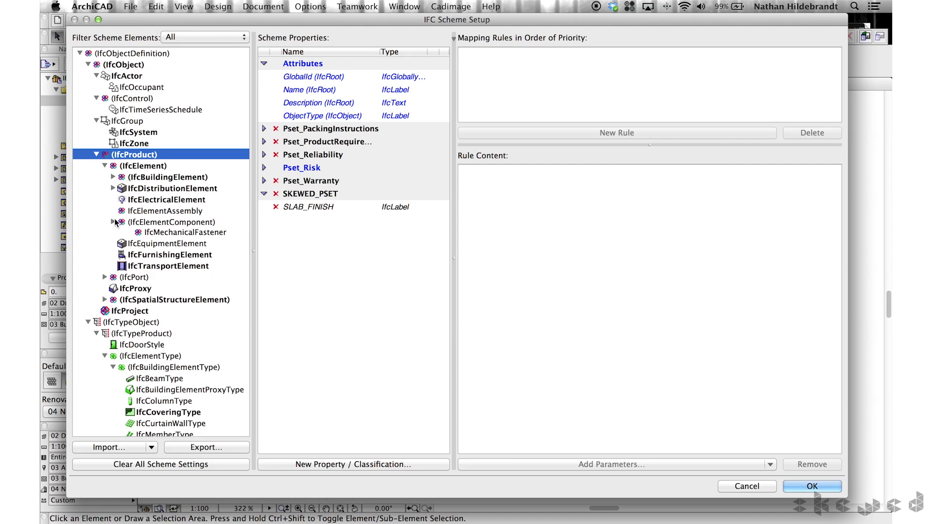
left_click(113, 177)
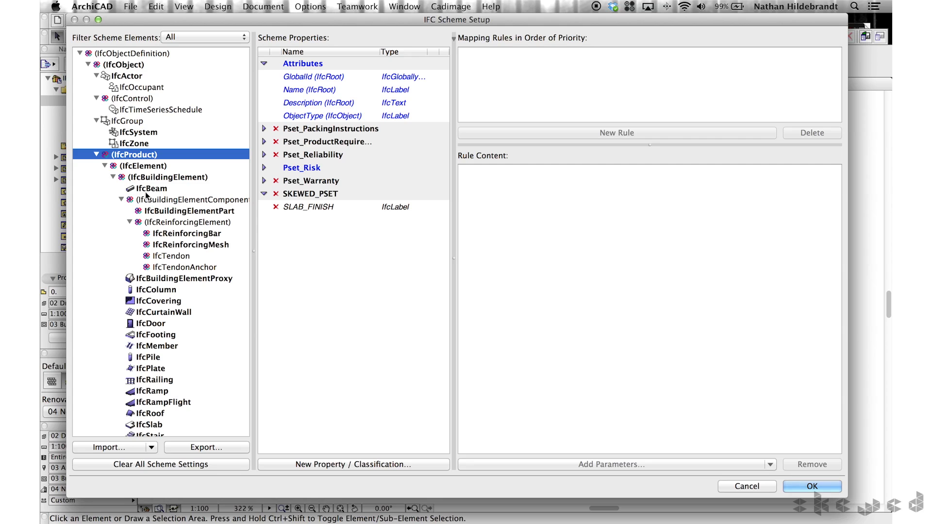
left_click(121, 199)
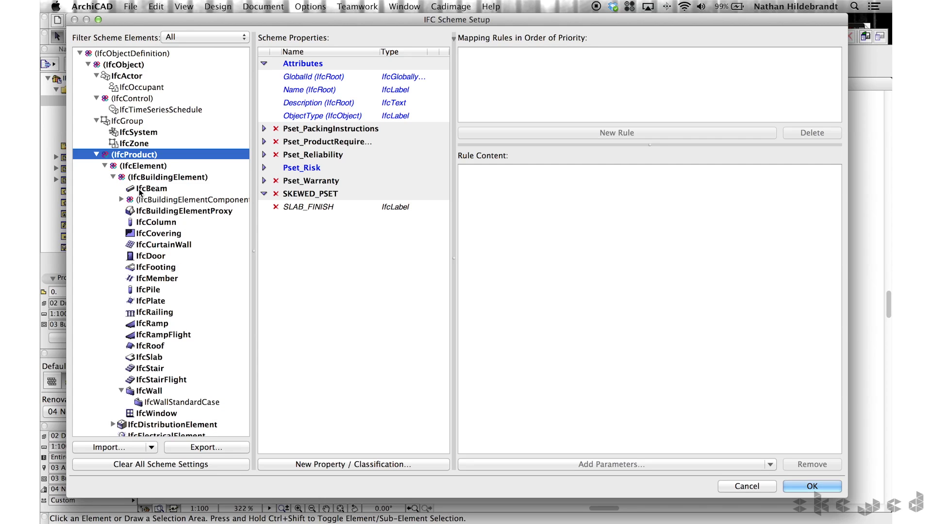
Step: Select IfcBeam in the scheme tree and pick its Description (IfcRoot) attribute for mapping
left_click(142, 189)
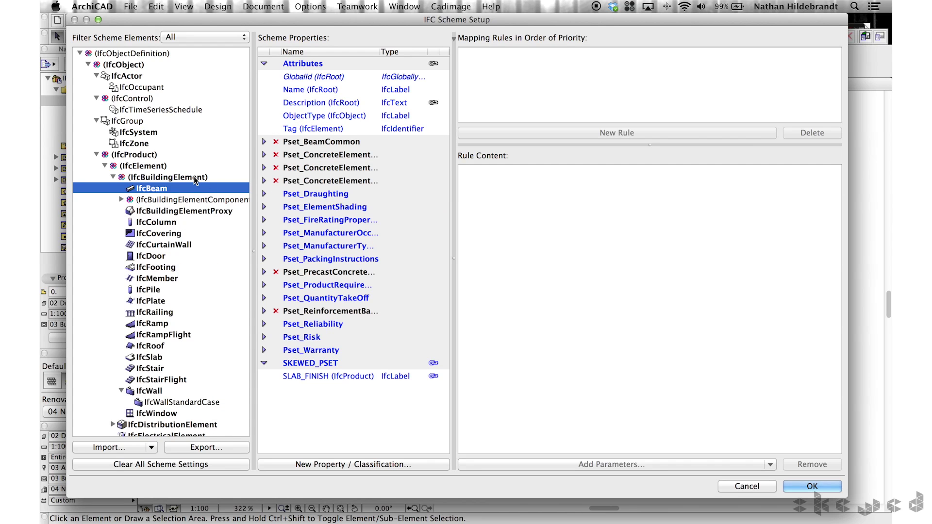
mouse_move(374, 20)
left_mouse_down()
mouse_move(364, 287)
mouse_move(416, 202)
mouse_move(411, 216)
mouse_move(379, 22)
left_mouse_up()
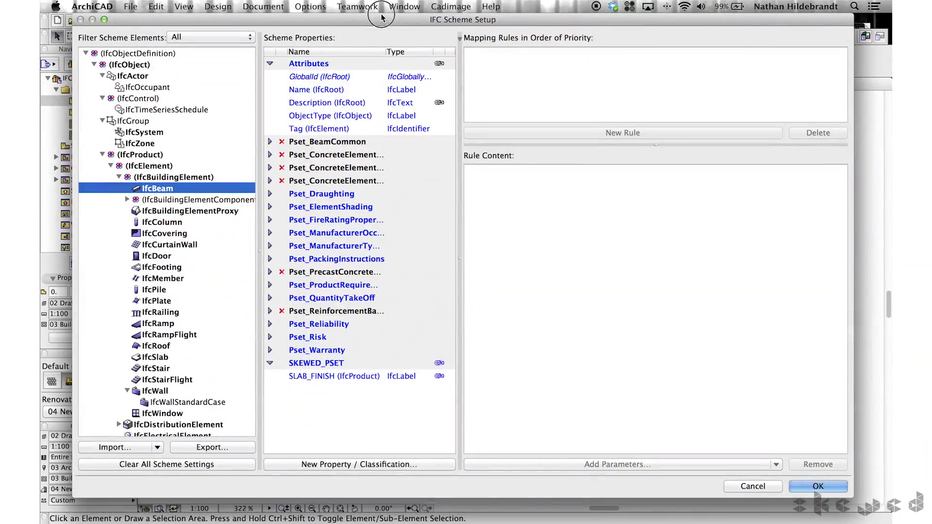
left_click(333, 103)
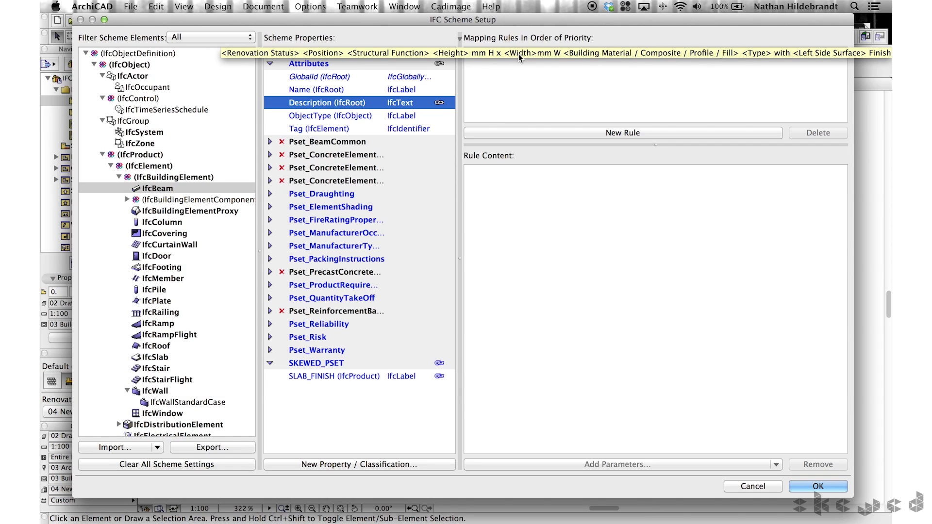
Step: Inspect the Description attribute's existing mapping rule, then add a new mapping rule and open its parameter selection
left_click(518, 53)
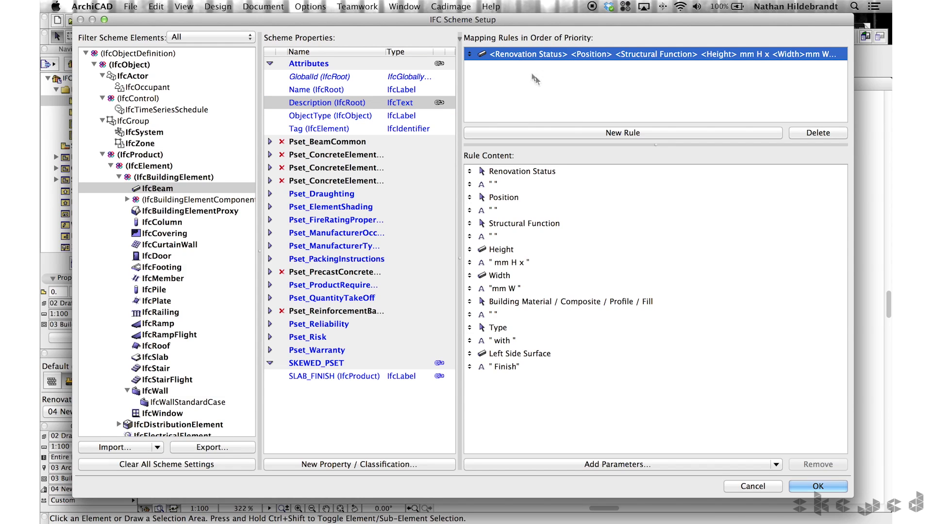
left_click(607, 134)
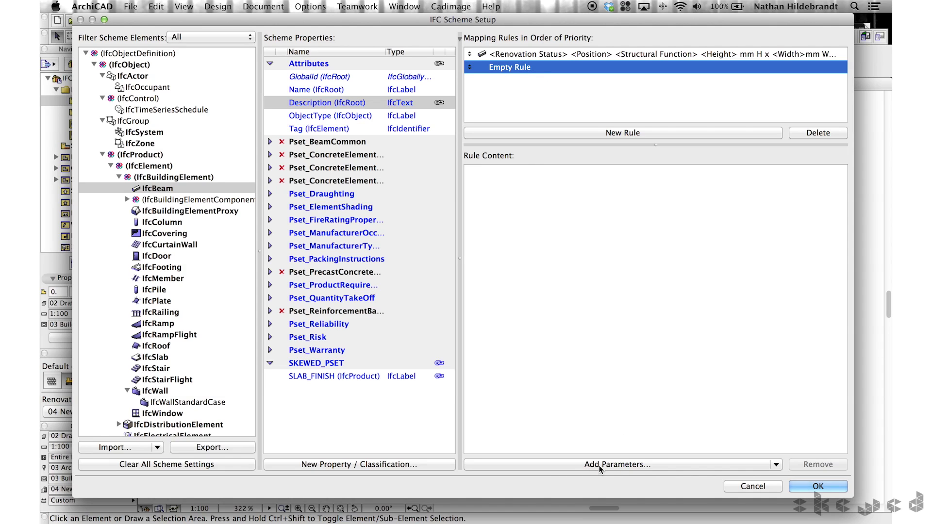
left_click(776, 464)
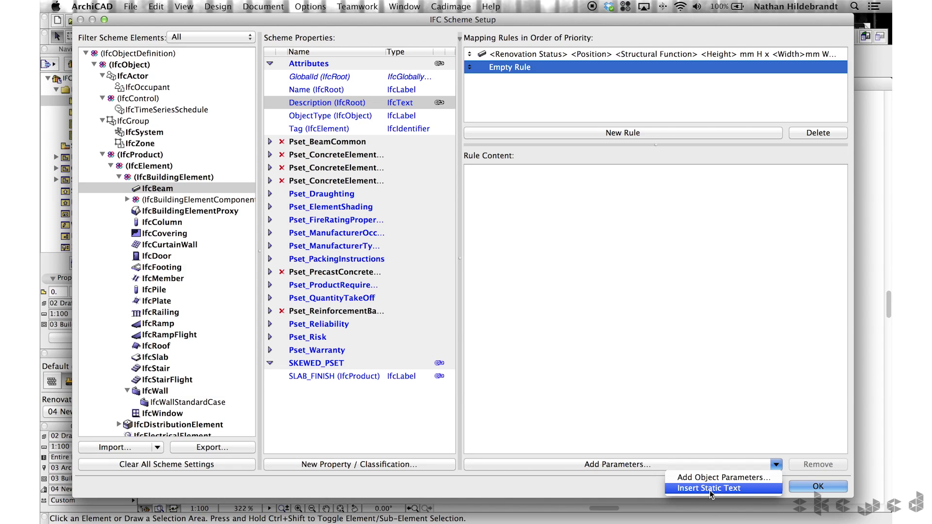
left_click(616, 466)
left_click(608, 466)
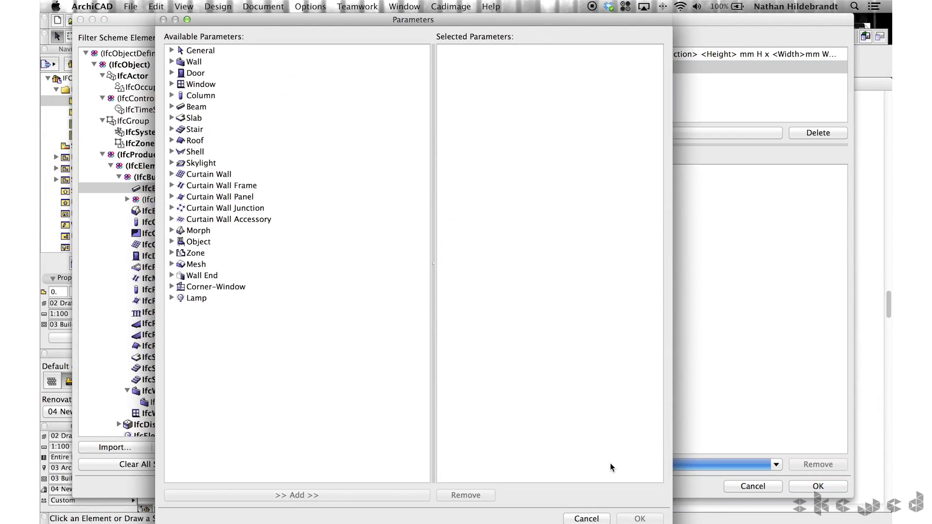
Step: Examine the available mapping parameters in the General and Door categories
left_click(172, 51)
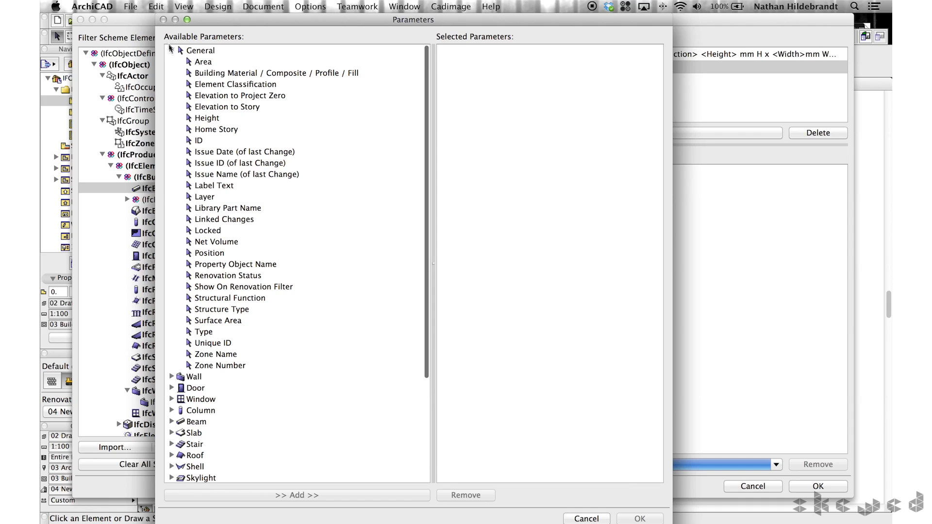
left_click(171, 50)
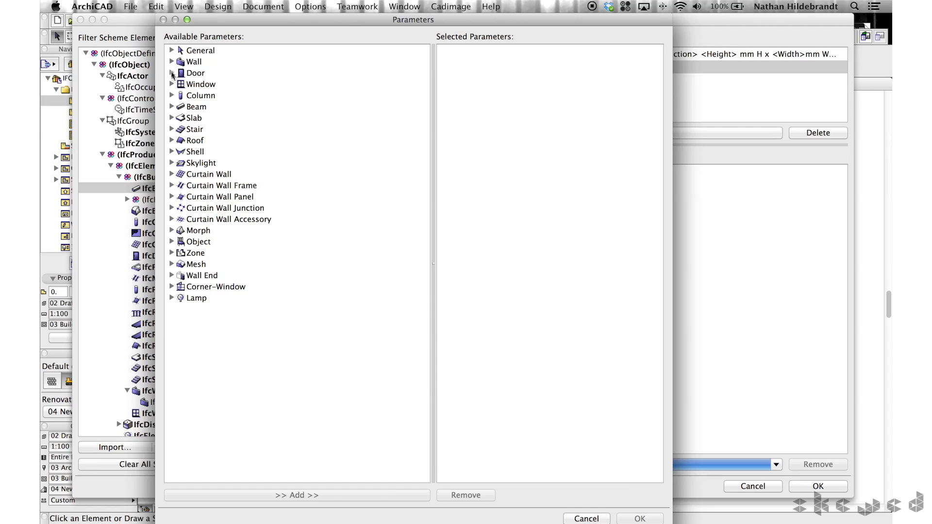
left_click(172, 73)
left_click(180, 95)
scroll(249, 228, "down", 10)
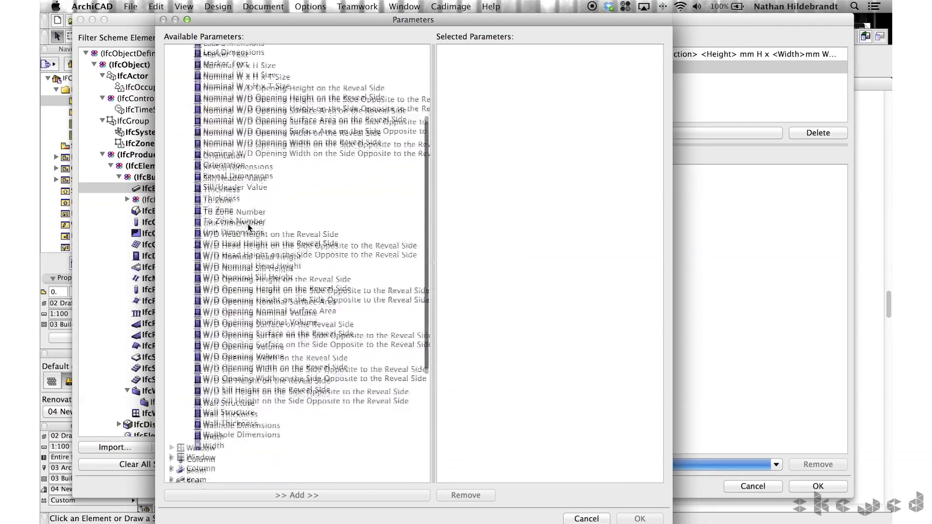
scroll(248, 227, "up", 6)
scroll(249, 228, "up", 5)
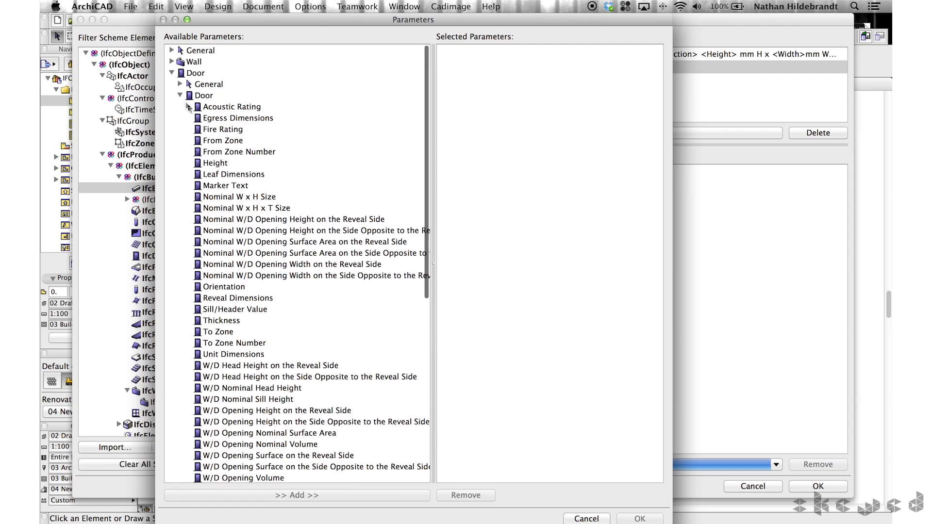
left_click(180, 95)
left_click(172, 73)
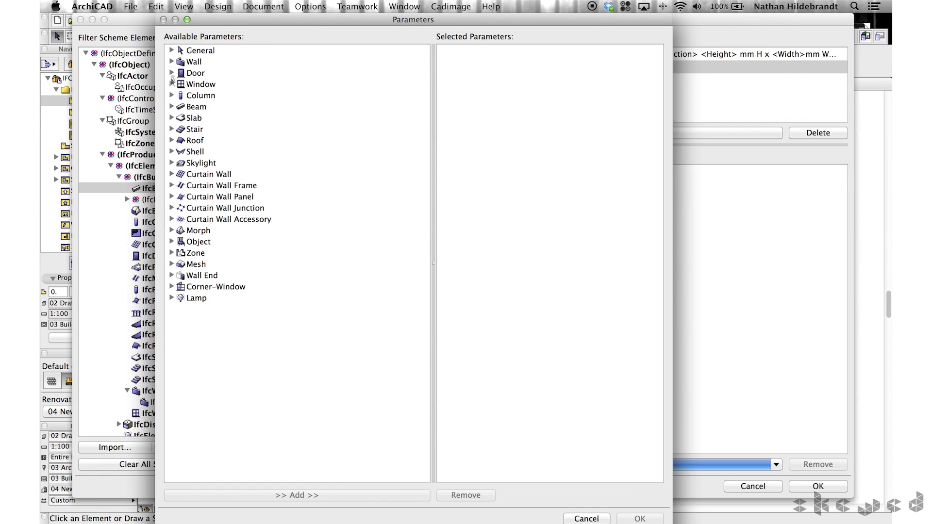
Step: Cancel the parameter selection and delete the empty mapping rule from the Description attribute
left_click(580, 517)
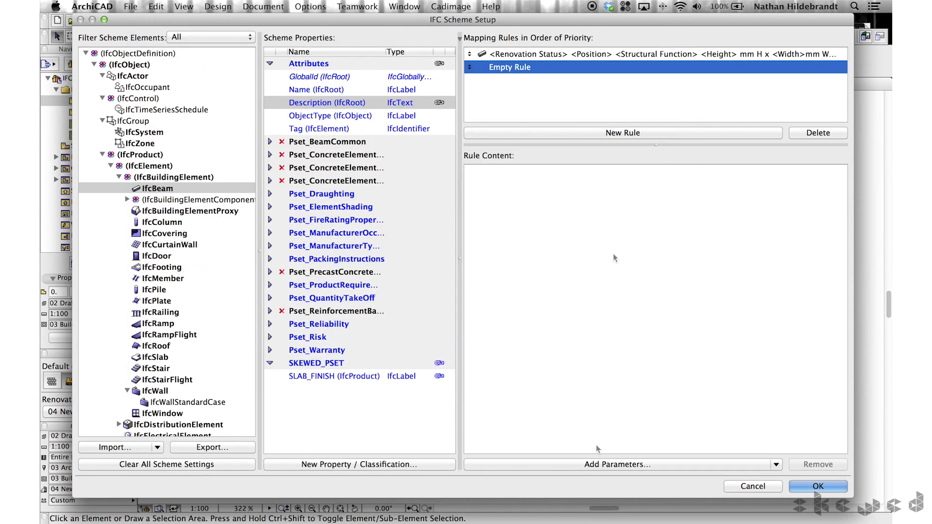
left_click(828, 133)
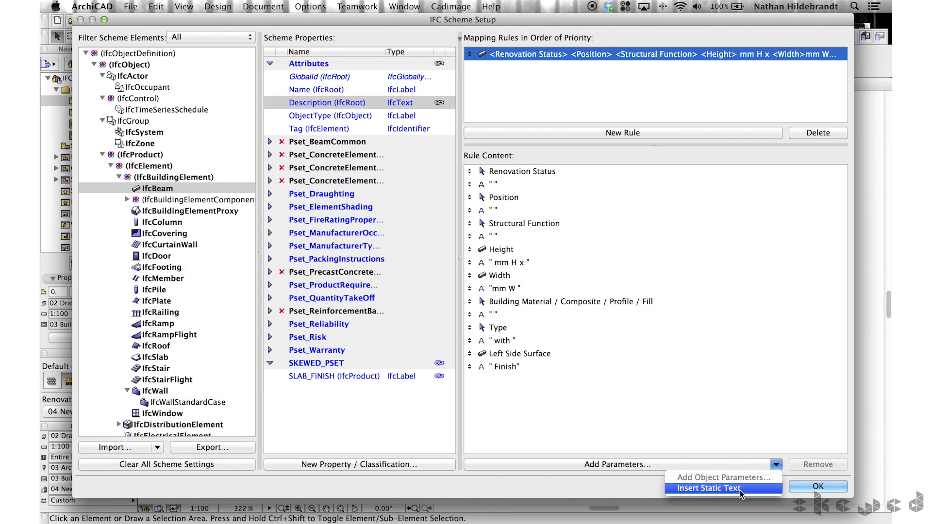
left_click(703, 402)
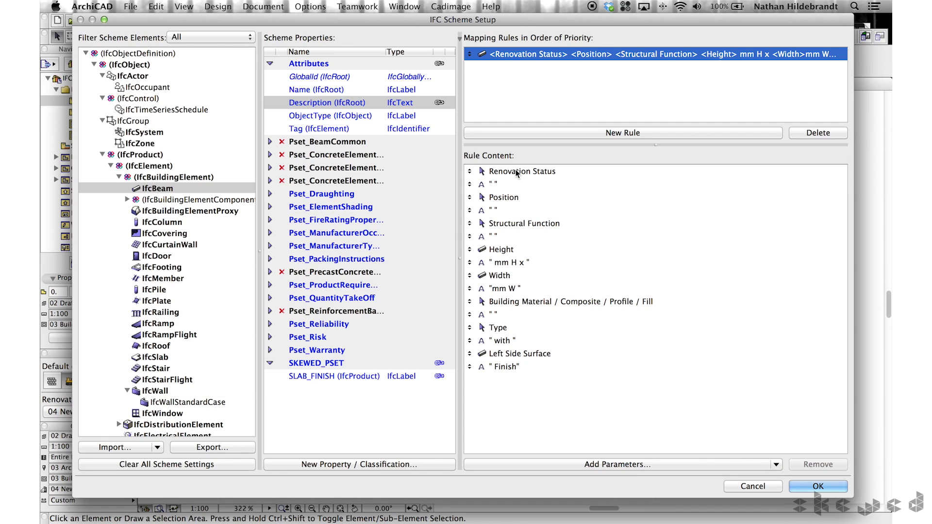
Step: Remove the leading space from the static text after Height, leaving "mm H x ", and accept the IFC scheme changes
left_click(495, 184)
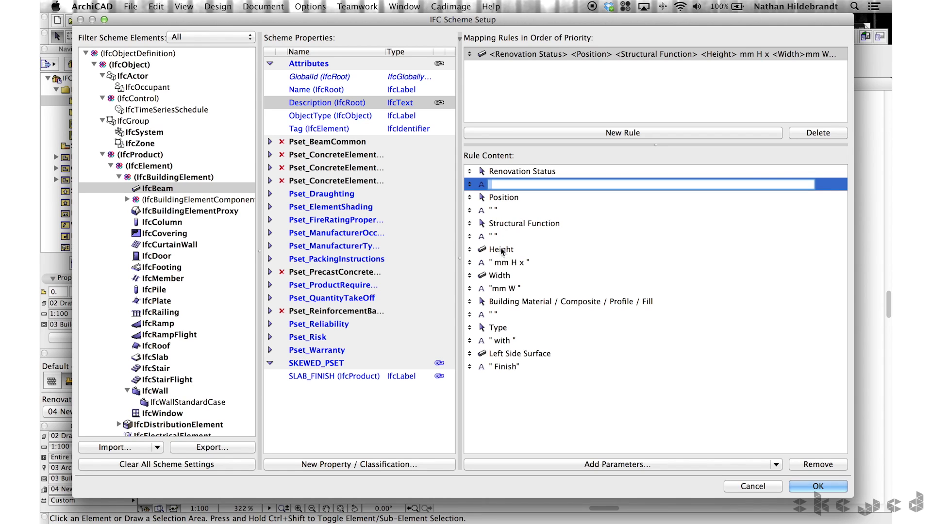
left_click(496, 262)
left_click(494, 263)
key("BackSpace")
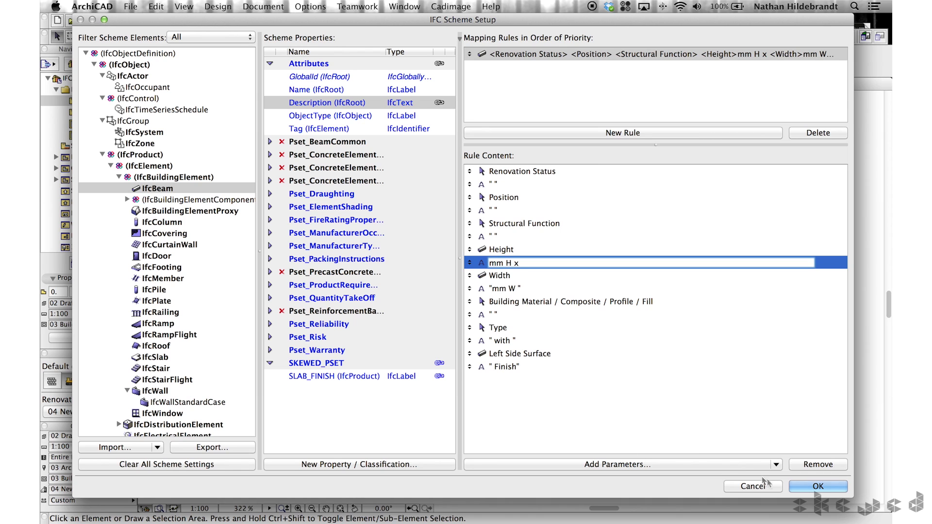
left_click(818, 487)
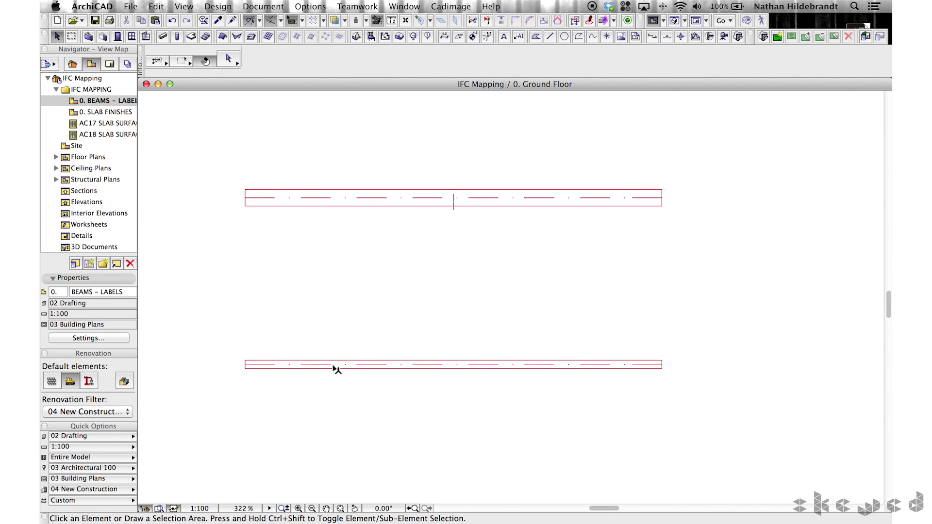
Step: Open the selection settings of the thinner beam and examine its Geometry and Positioning and Model surface settings
left_click(334, 367)
left_click(227, 60)
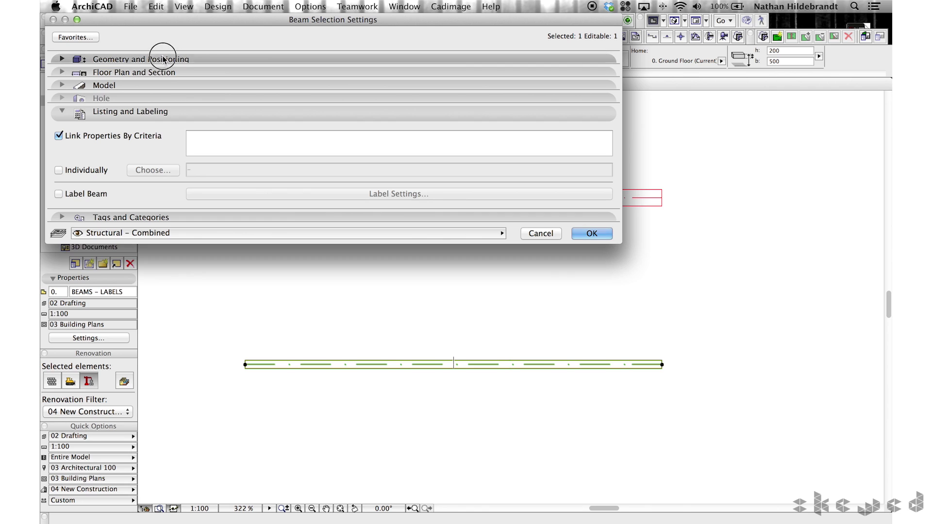
left_click(163, 60)
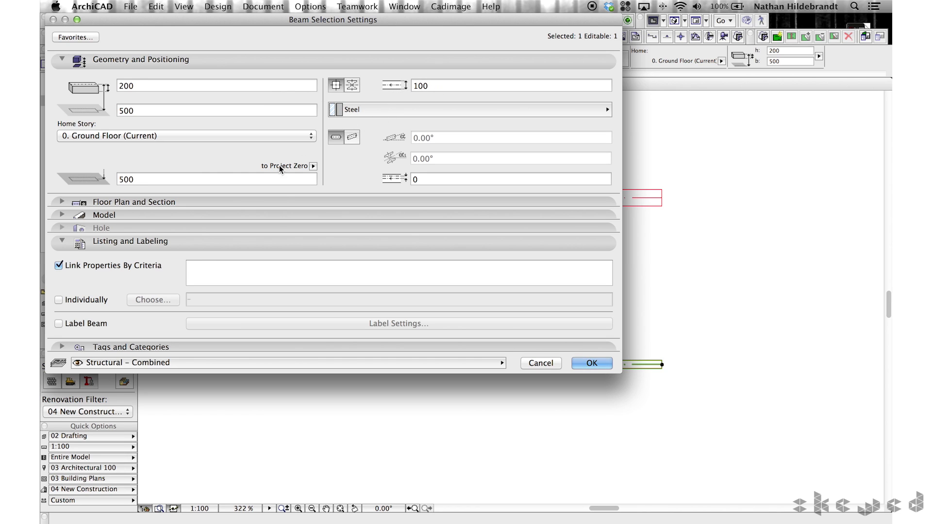
left_click(148, 59)
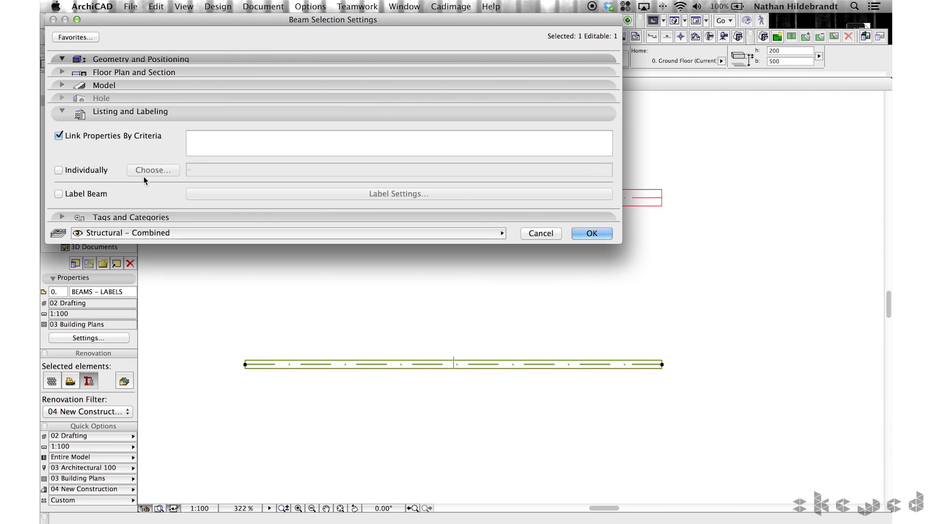
left_click(144, 86)
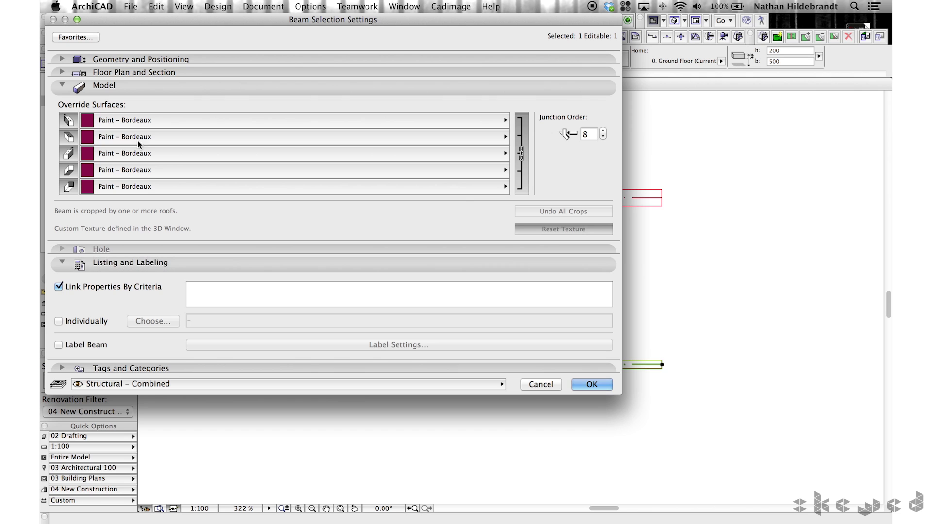
left_click(139, 86)
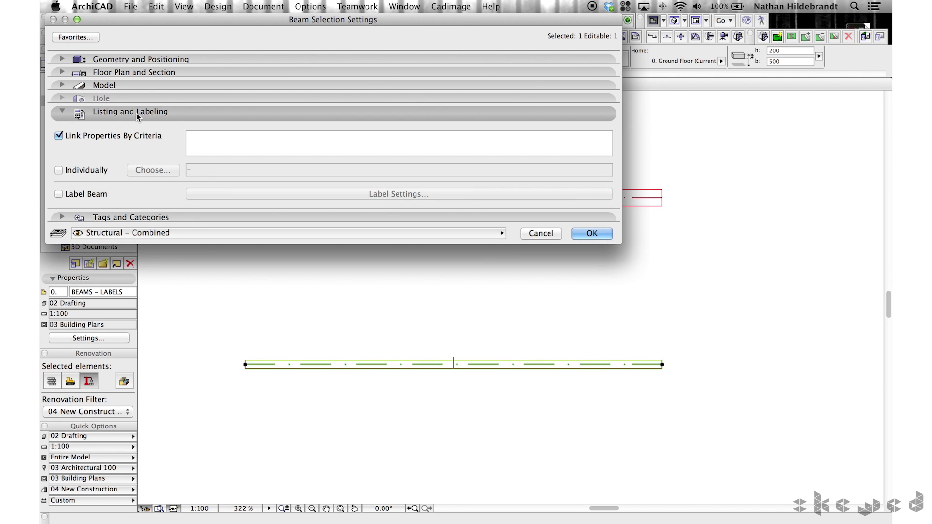
Step: Examine the beam's Tags and Categories, checking the available Structural Function and Position options
left_click(137, 113)
left_click(132, 125)
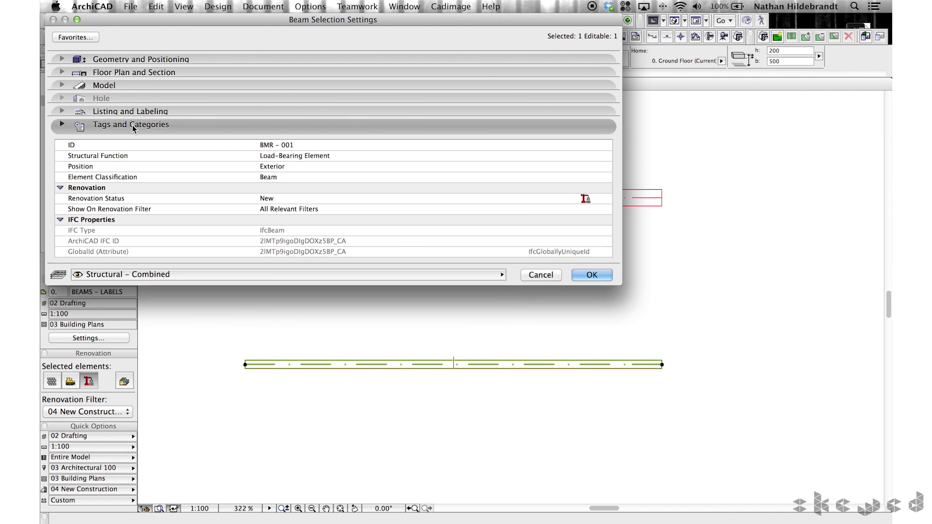
left_click(263, 158)
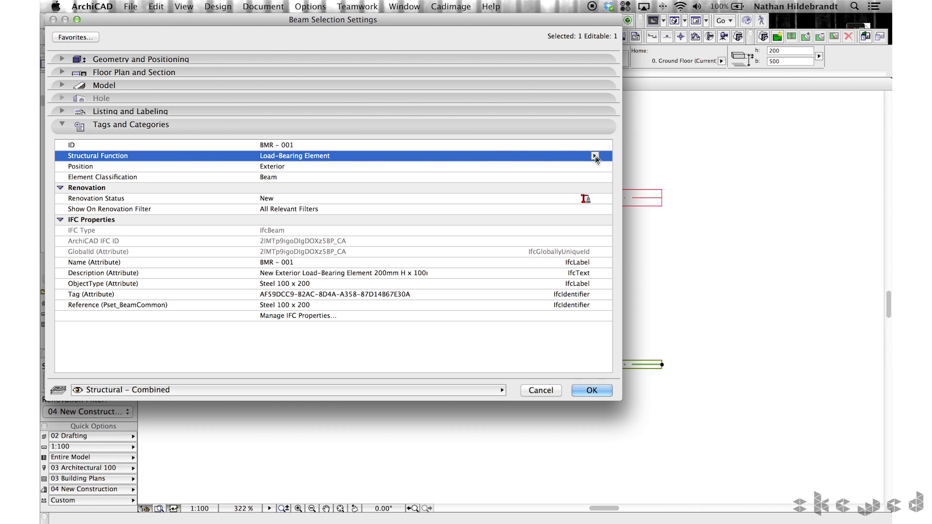
left_click(594, 156)
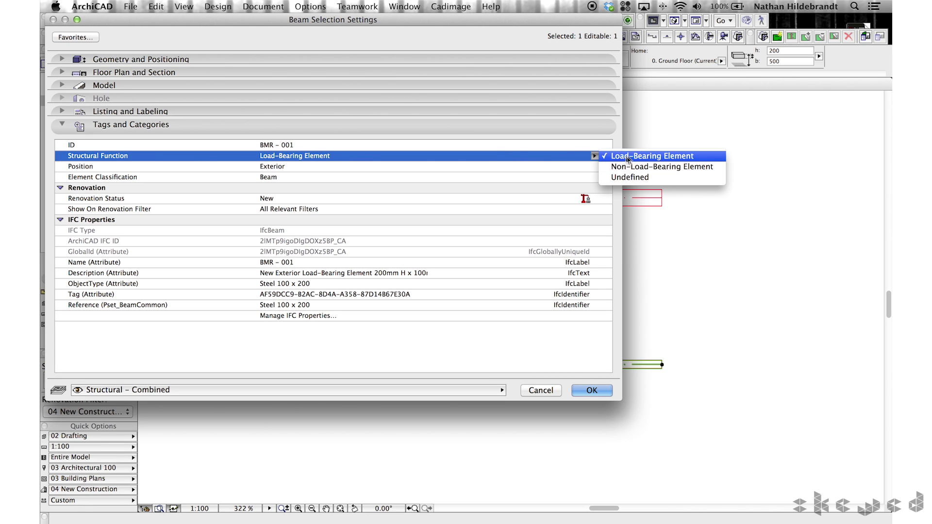
left_click(427, 166)
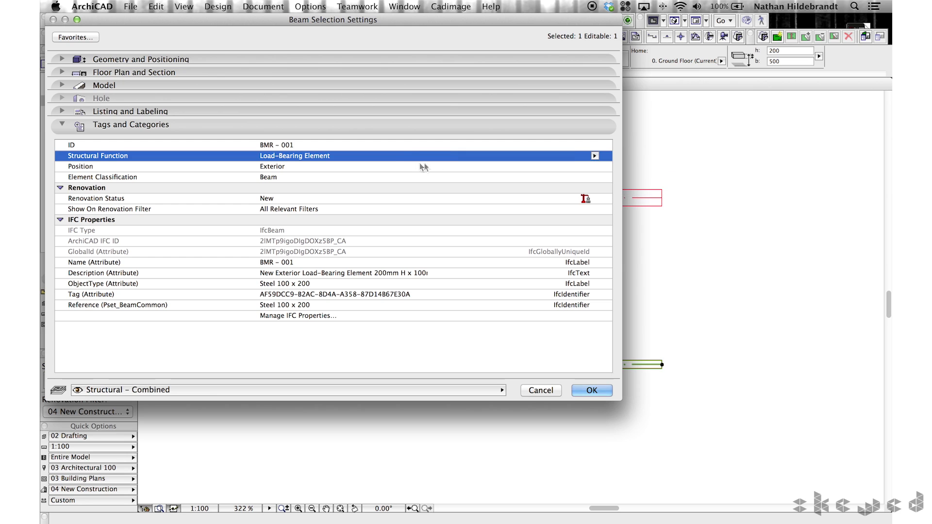
left_click(432, 167)
left_click(594, 166)
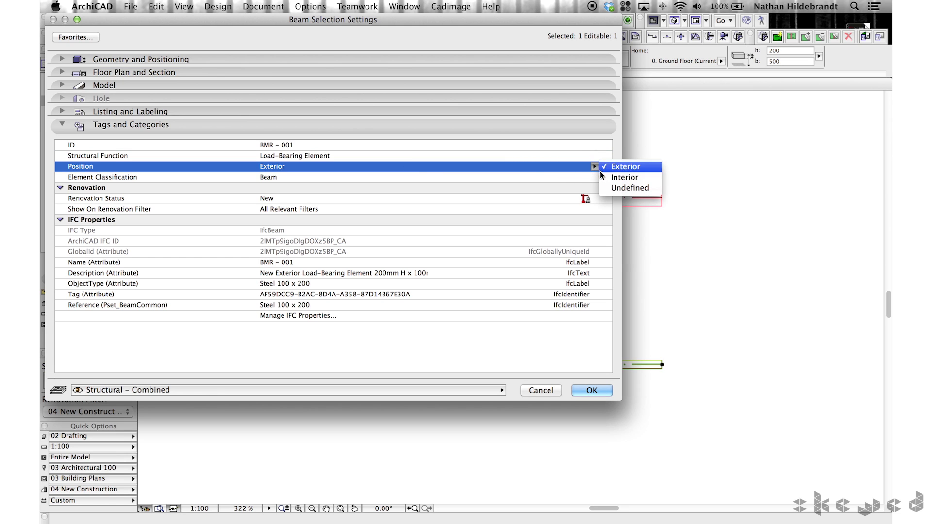
left_click(533, 183)
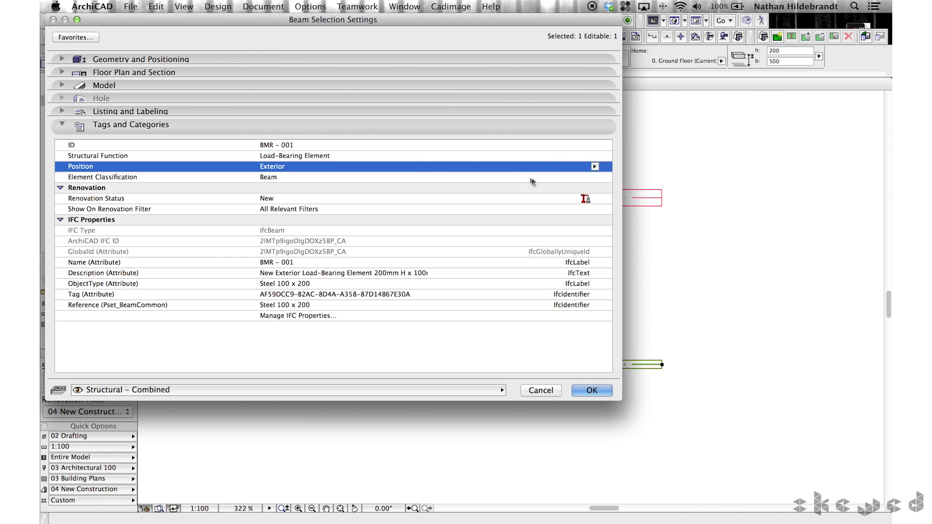
Step: Examine the beam's Element Classification options and its IFC Description and ObjectType attributes
left_click(533, 178)
left_click(594, 177)
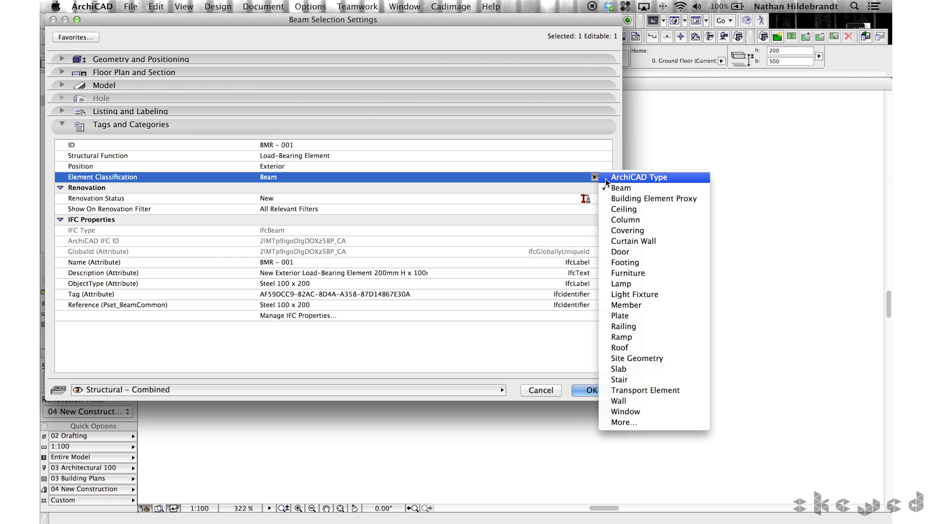
left_click(464, 191)
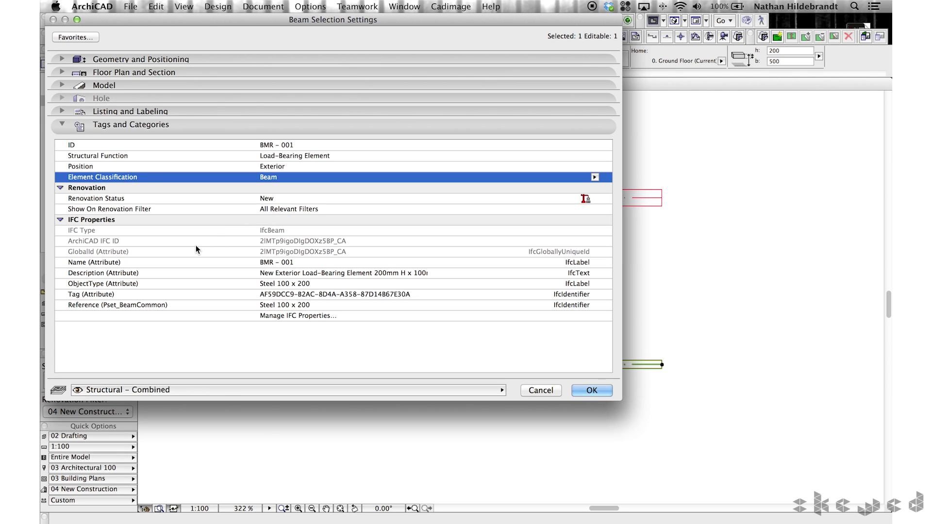
left_click(115, 273)
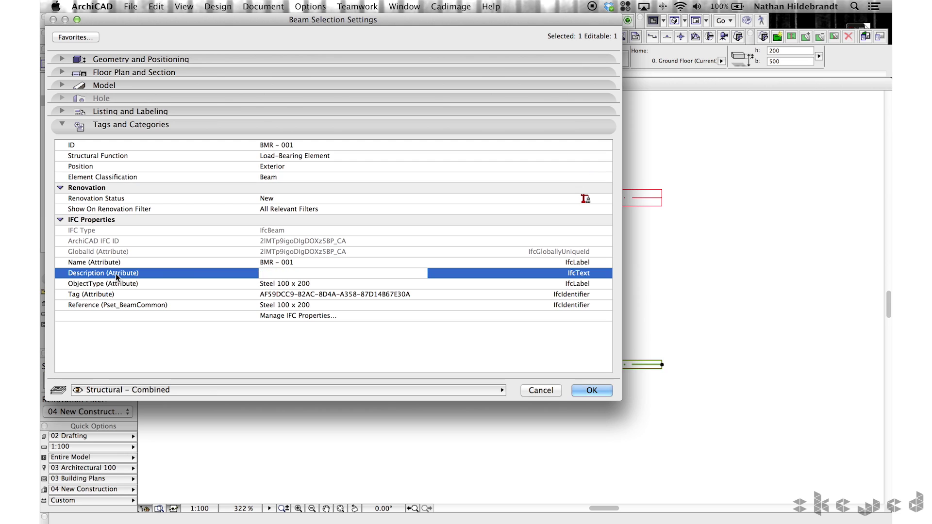
left_click(203, 283)
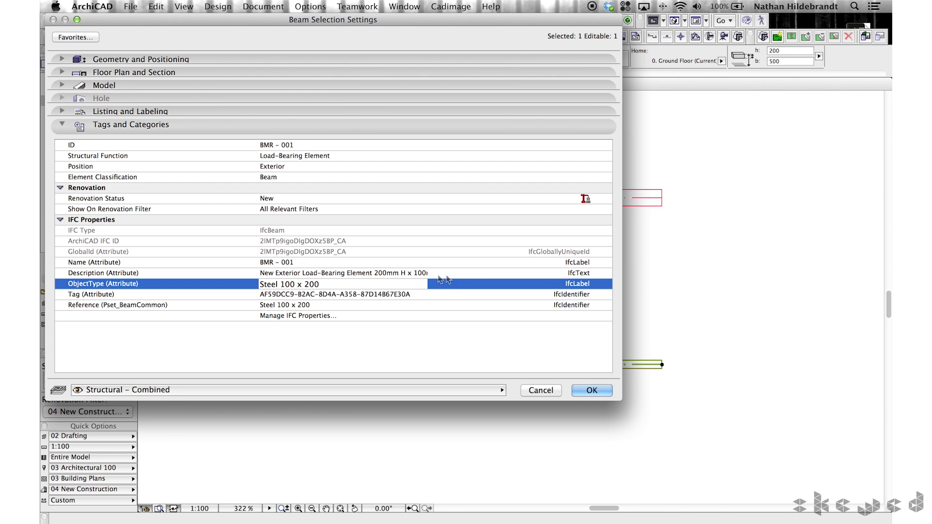
Step: Enable Label Beam in the beam's Listing and Labeling settings and apply the change
left_click(171, 125)
left_click(170, 112)
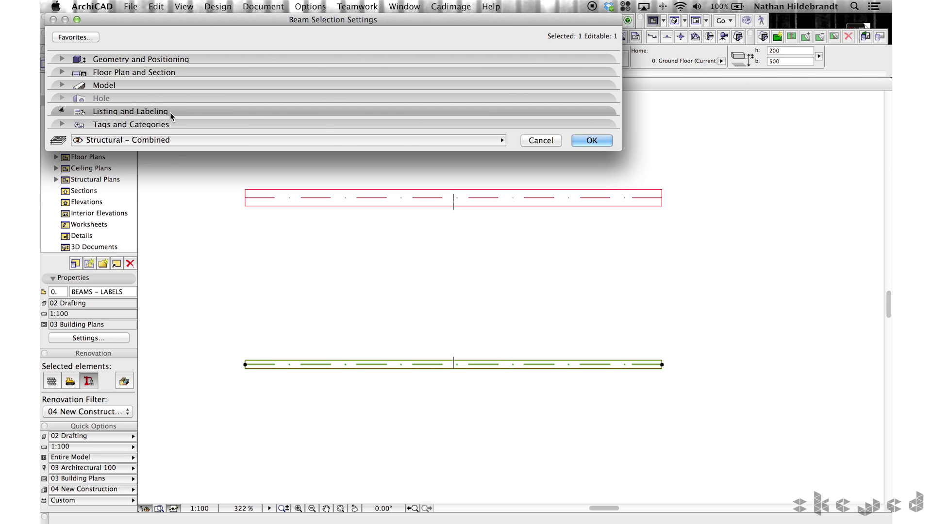
left_click(58, 194)
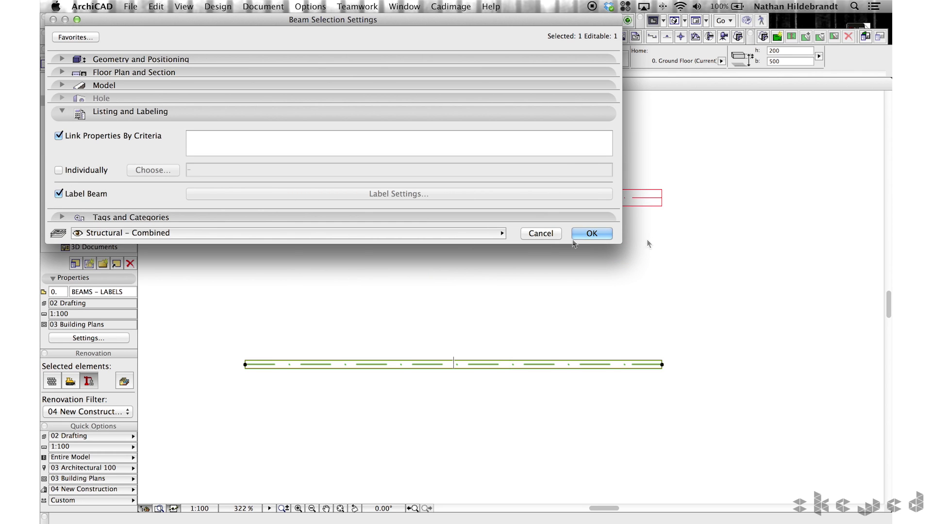
left_click(594, 233)
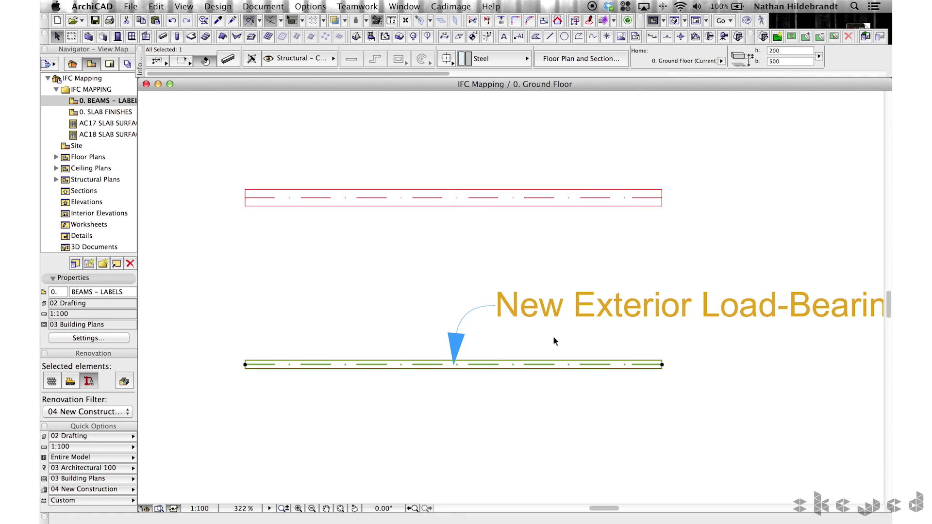
Step: Deselect the thinner beam and examine the full description text of its attached label
left_click(553, 341)
scroll(553, 340, "down", 5)
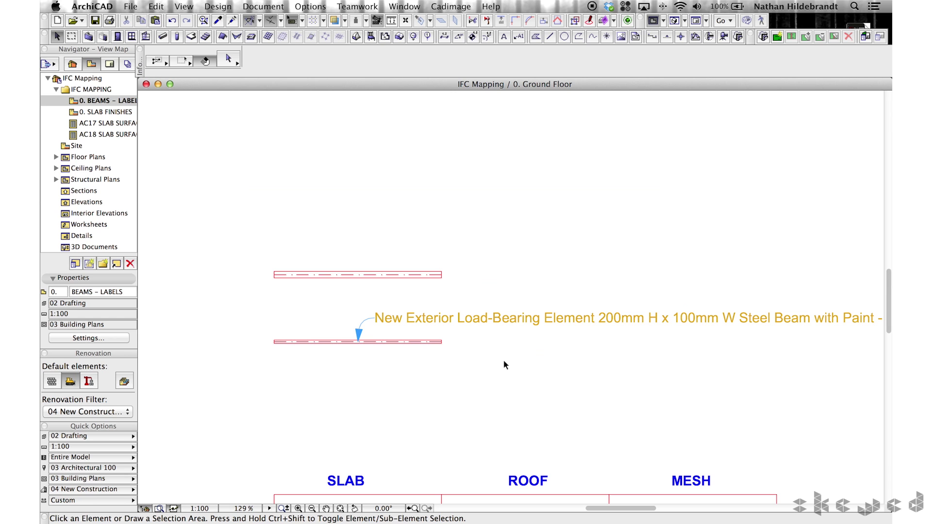
scroll(534, 359, "right", 3)
left_click(301, 321)
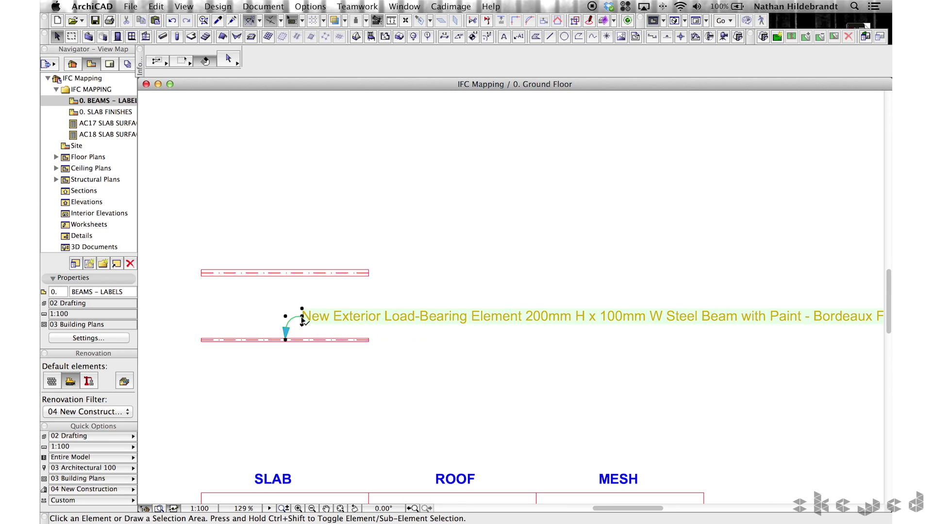
left_click(310, 377)
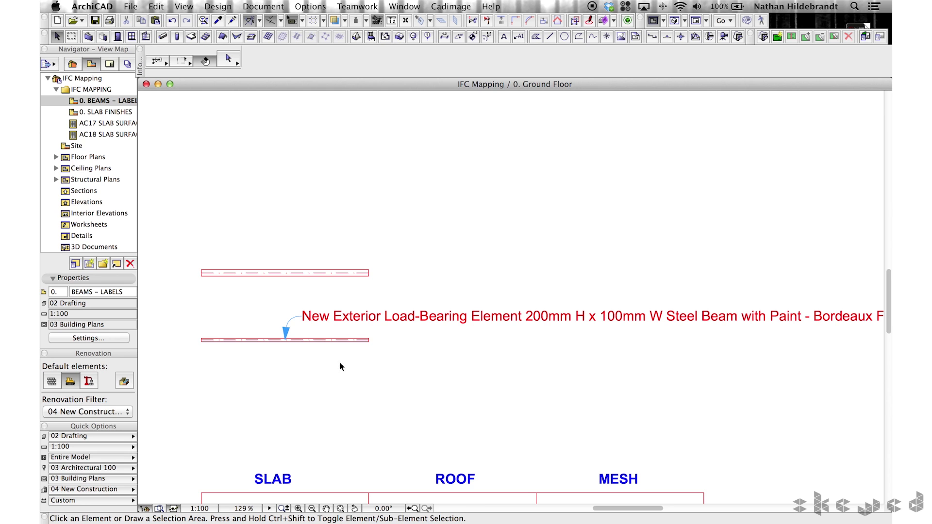
scroll(287, 351, "down", 3)
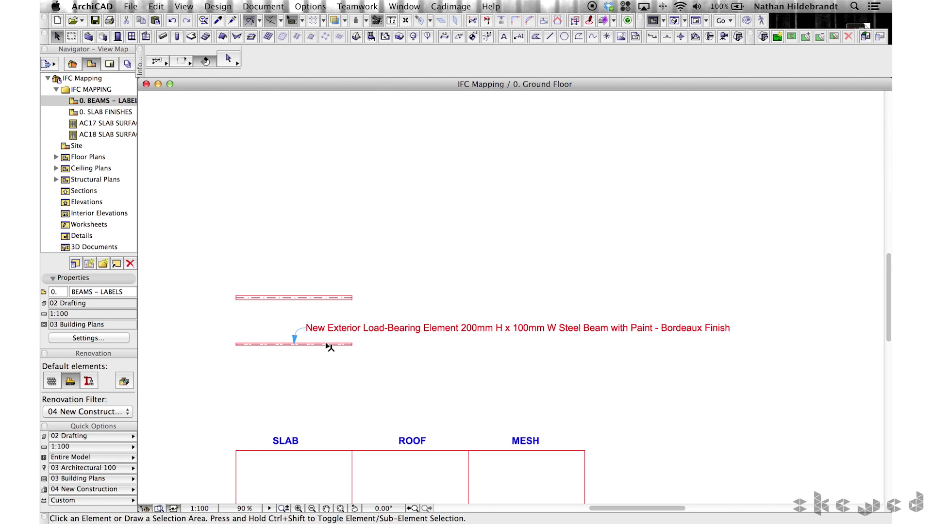
Step: Select the labelled beam and switch its renovation status through the other two options and back to New
left_click(329, 346)
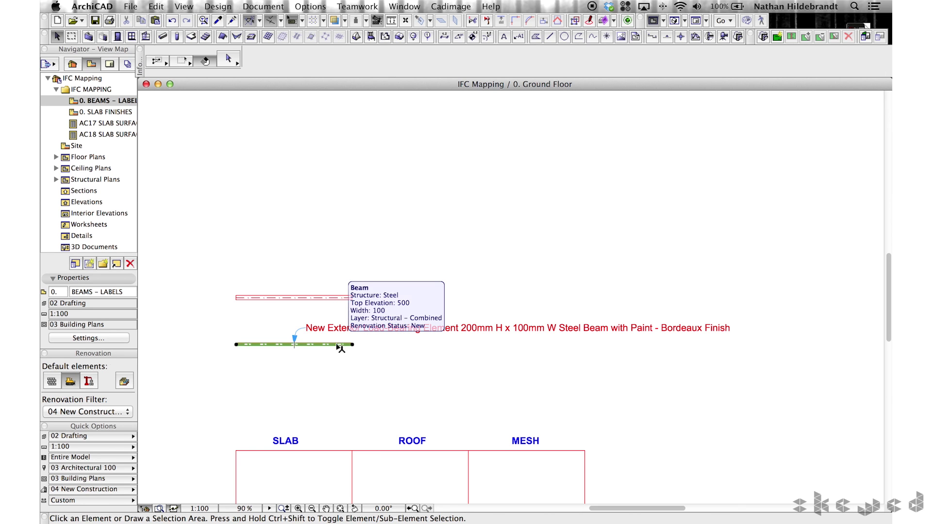
left_click(339, 345)
left_click(53, 381)
left_click(71, 382)
left_click(88, 381)
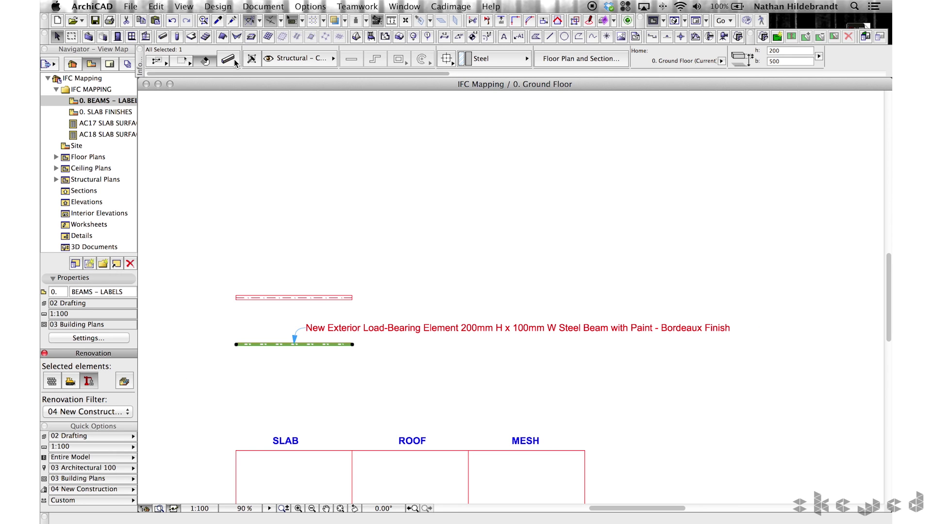
Step: Set the labelled beam's height to 300 and its building material to PR-03 Iron
left_click(776, 51)
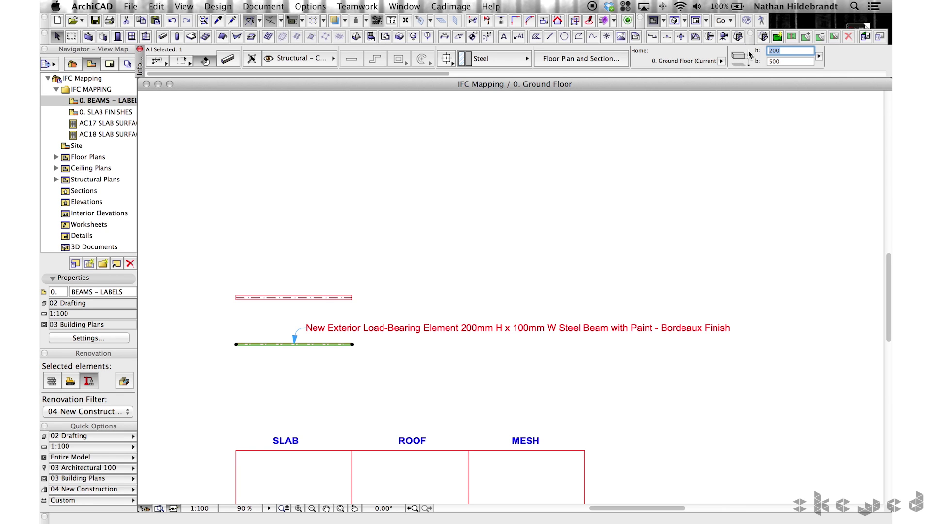
key("Return")
left_click(474, 59)
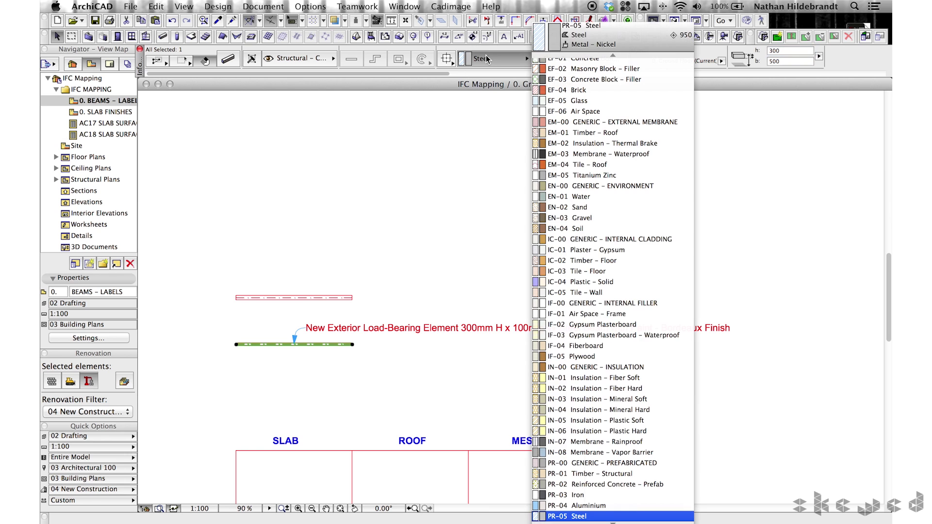
left_click(571, 495)
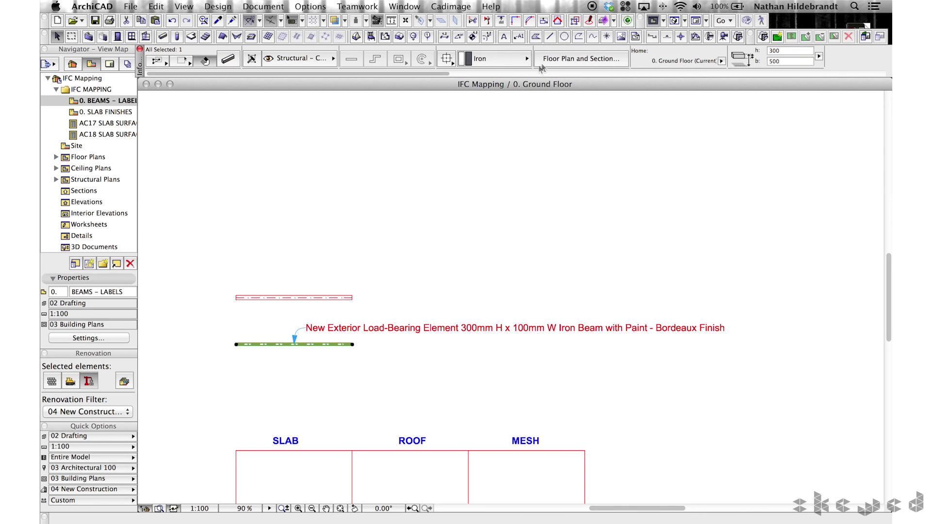
Step: Change all of the labelled beam's surface overrides to Paint - Vermilion and deselect the beam
scroll(542, 69, "right", 5)
left_click(743, 60)
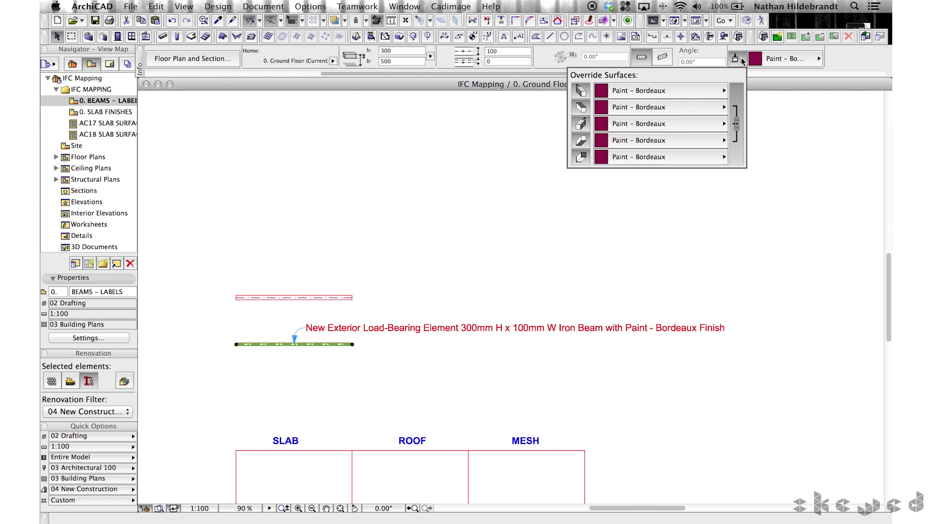
left_click(663, 92)
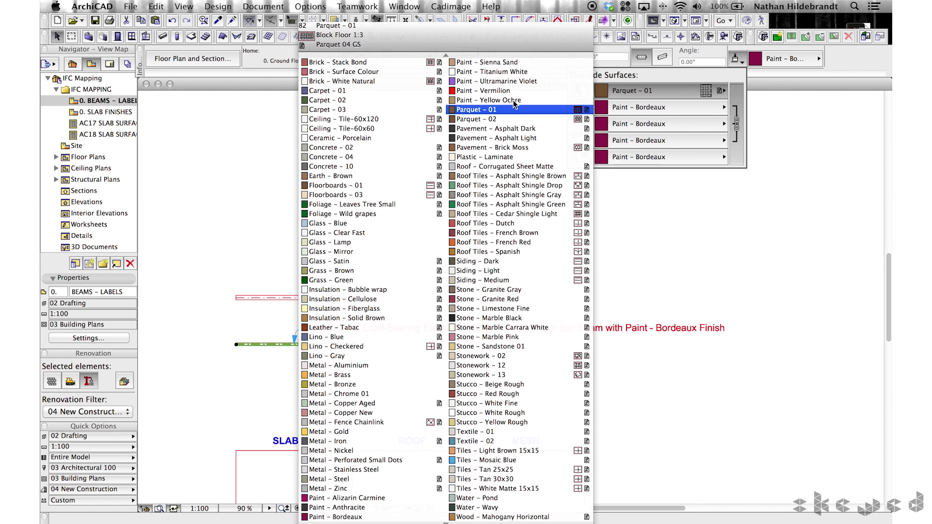
left_click(511, 90)
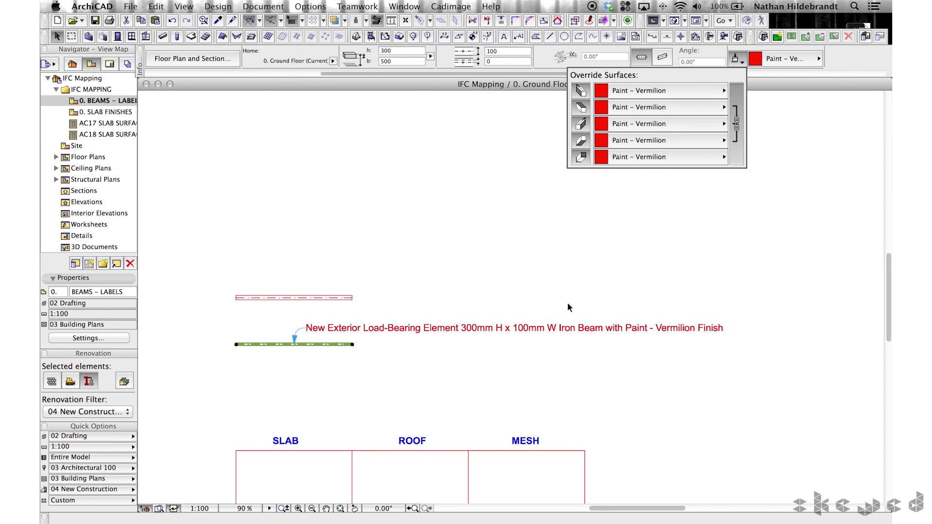
left_click(571, 275)
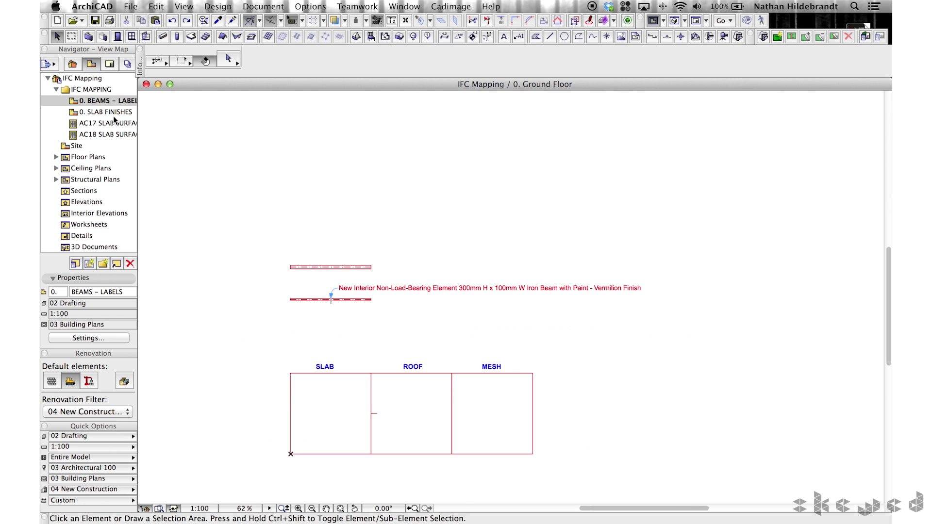
Step: Open the SLAB FINISHES view and inspect the slab, roof and mesh elements by selecting them together
double_click(112, 114)
scroll(383, 280, "up", 3)
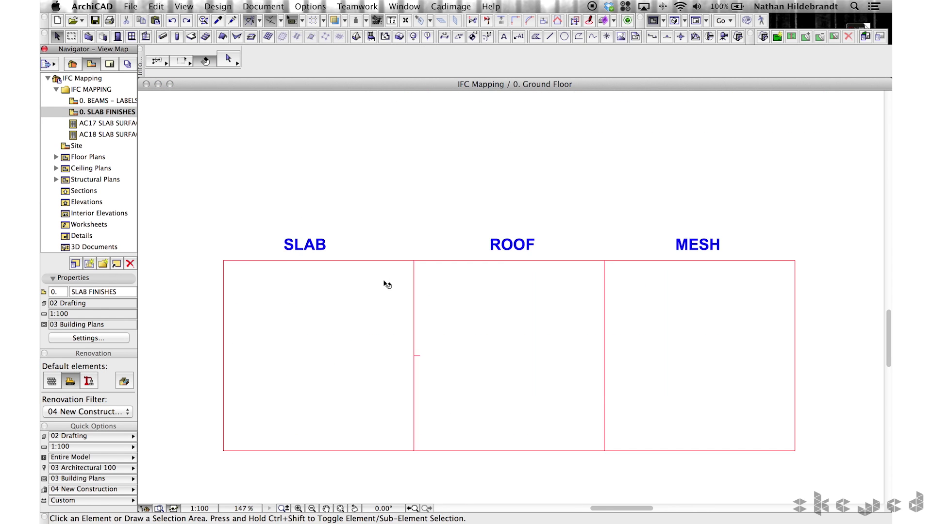
middle_click_drag(409, 295, 378, 210)
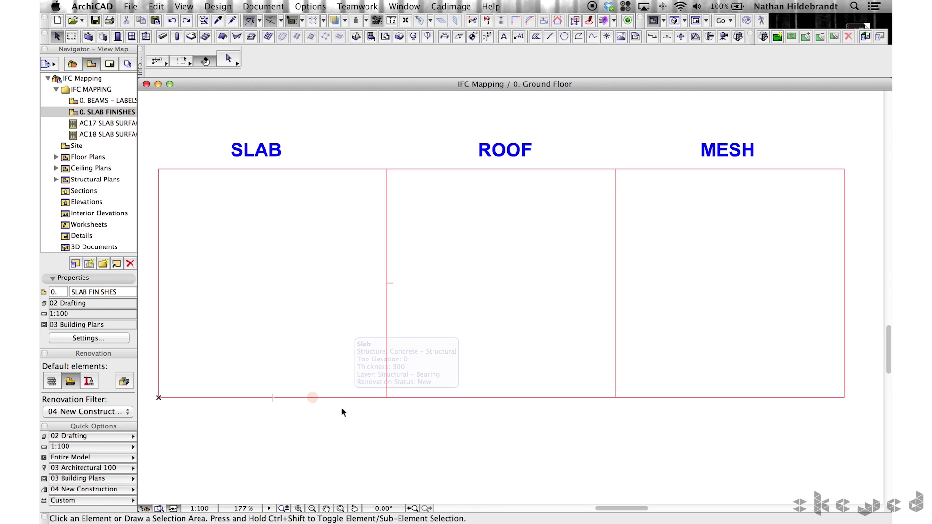
left_click_drag(657, 442, 358, 374)
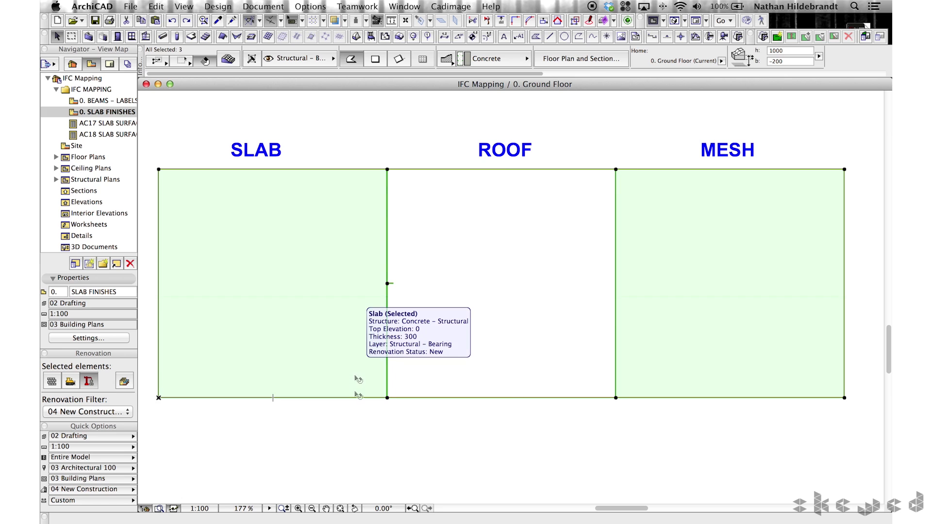
left_click(361, 433)
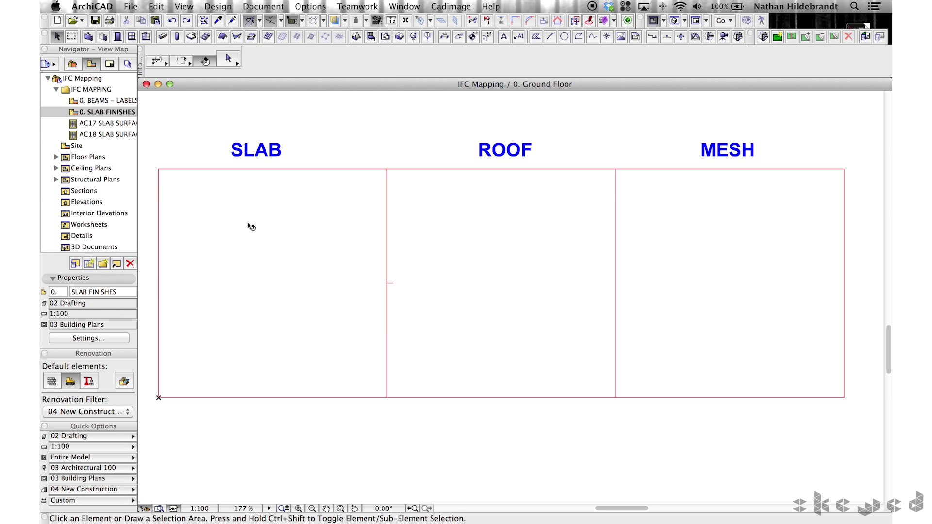
Step: Open the AC17 SLAB SURFACES schedule, hide its column headers and close the schedule
double_click(109, 125)
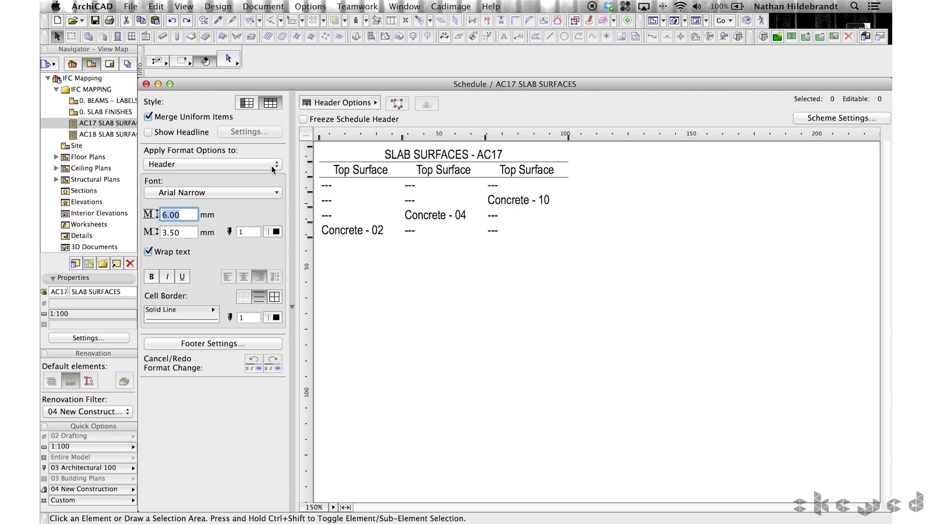
left_click(214, 164)
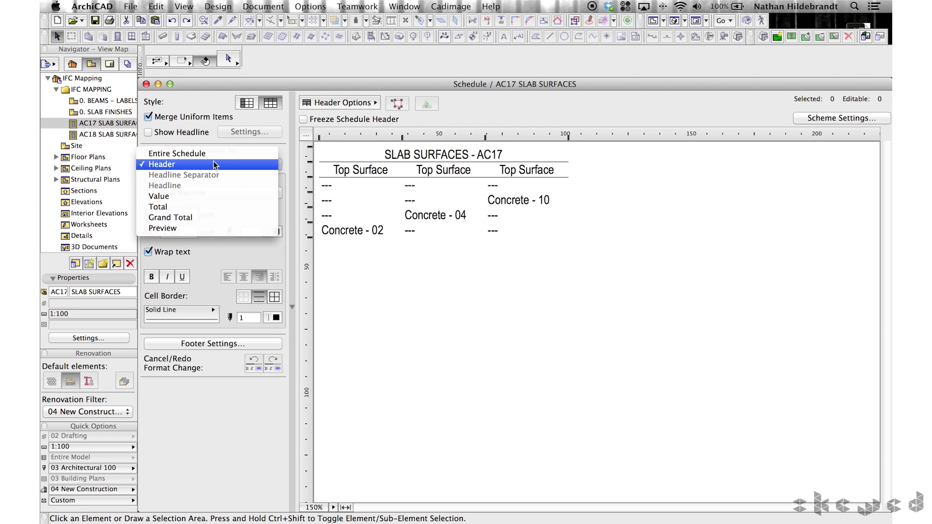
left_click(213, 164)
left_click(357, 103)
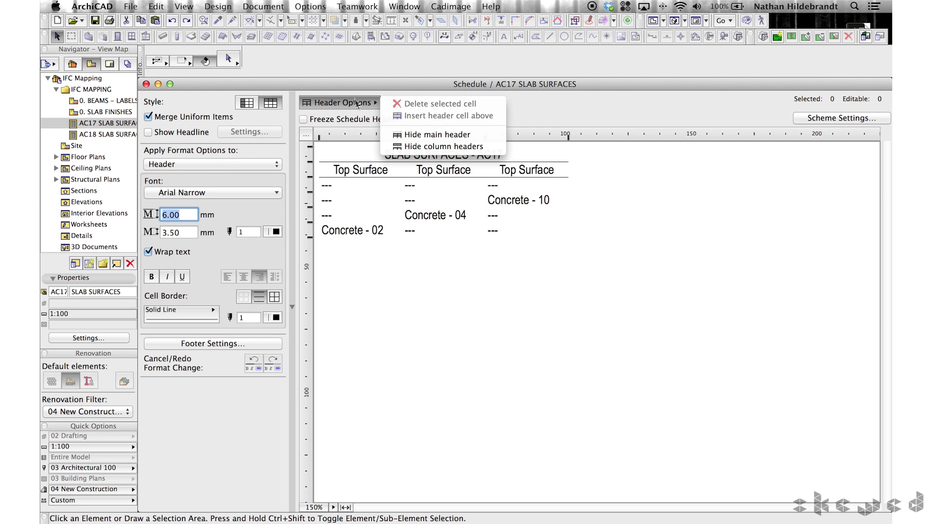
left_click(410, 146)
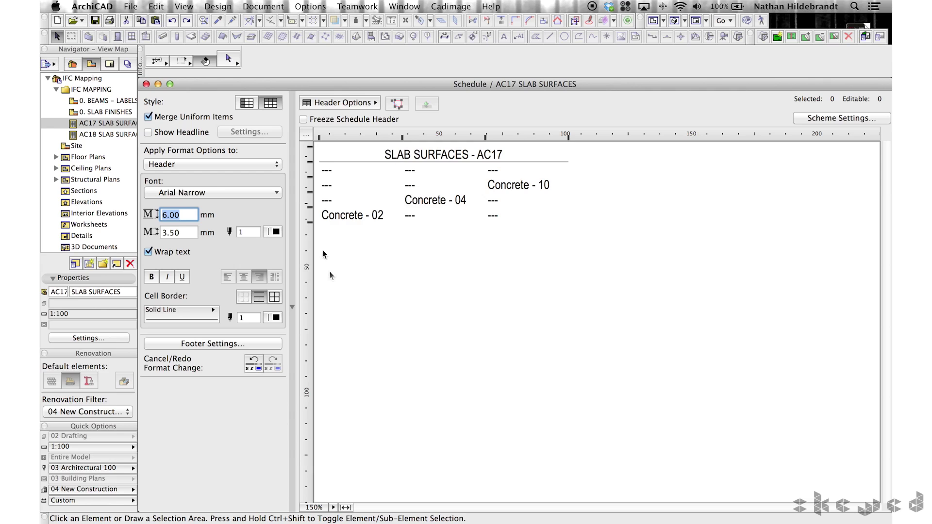
left_click(146, 84)
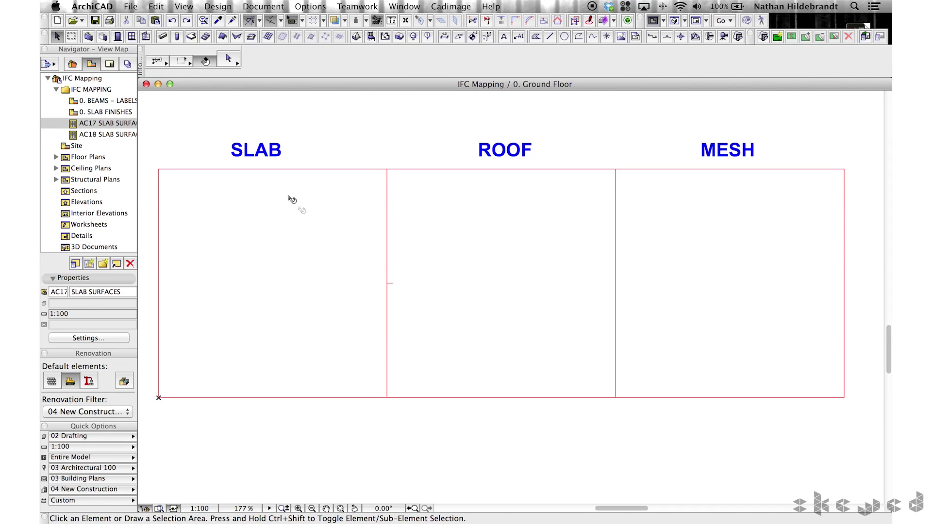
Step: Open the IFC Scheme Setup and examine the SLAB_FINISH property of SKEWED_PSET under IfcProduct and IfcElement
left_click(131, 6)
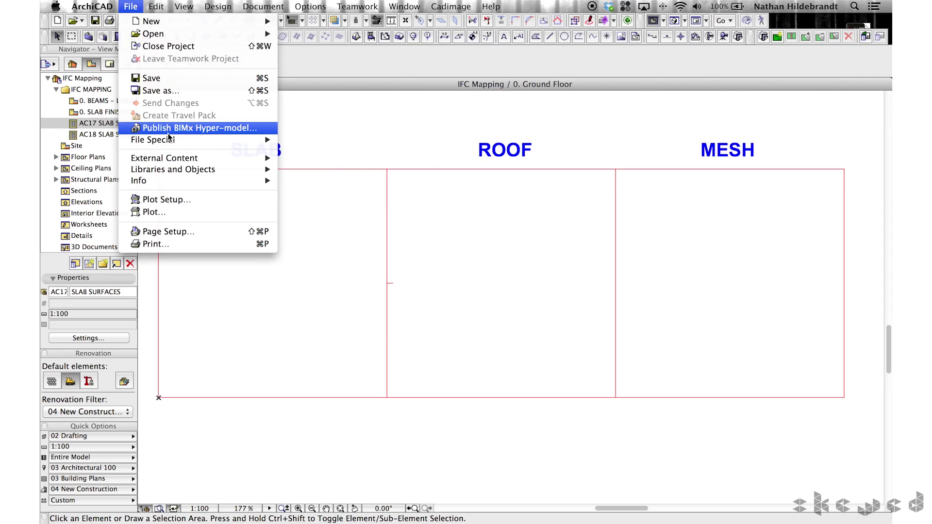
mouse_move(171, 140)
mouse_move(338, 190)
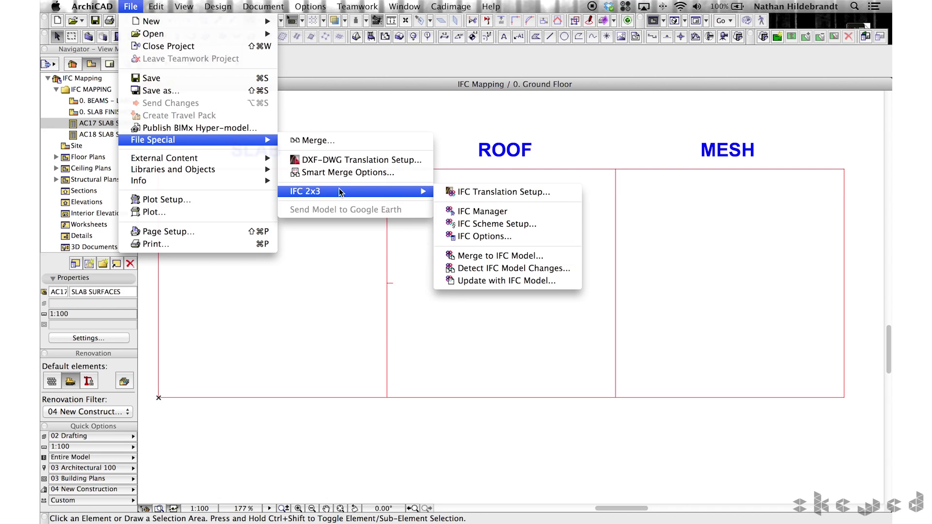
left_click(510, 224)
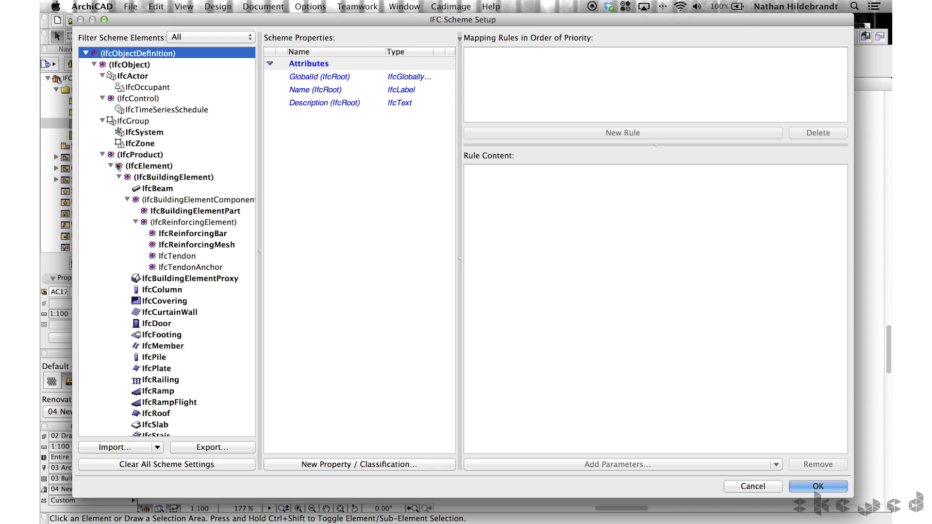
left_click(145, 157)
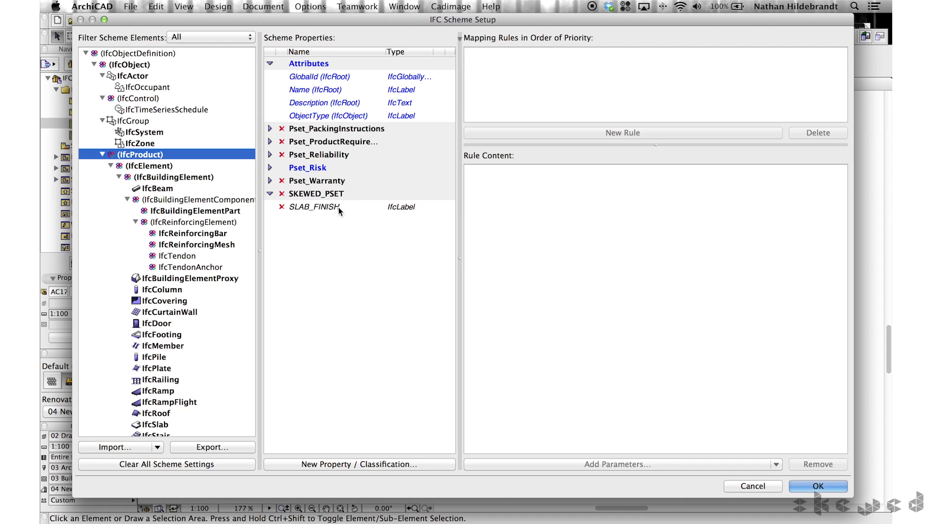
left_click(148, 166)
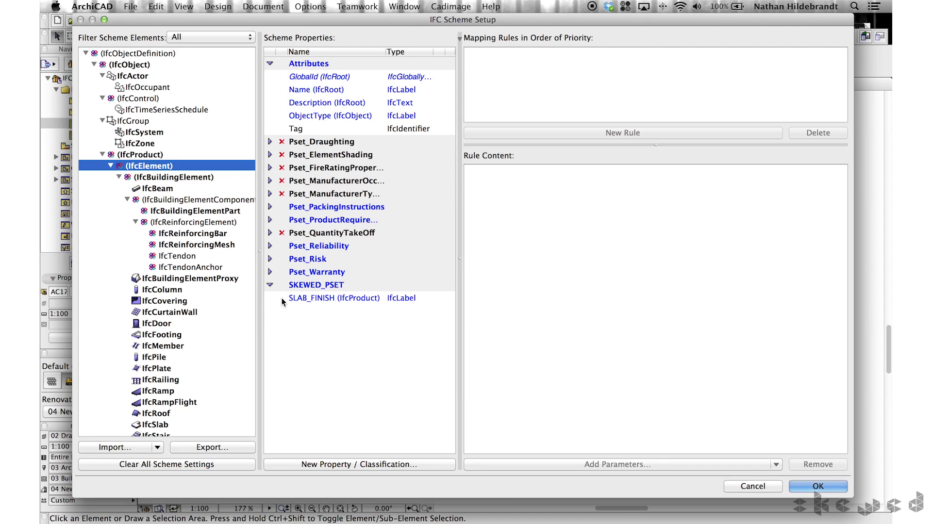
left_click(119, 177)
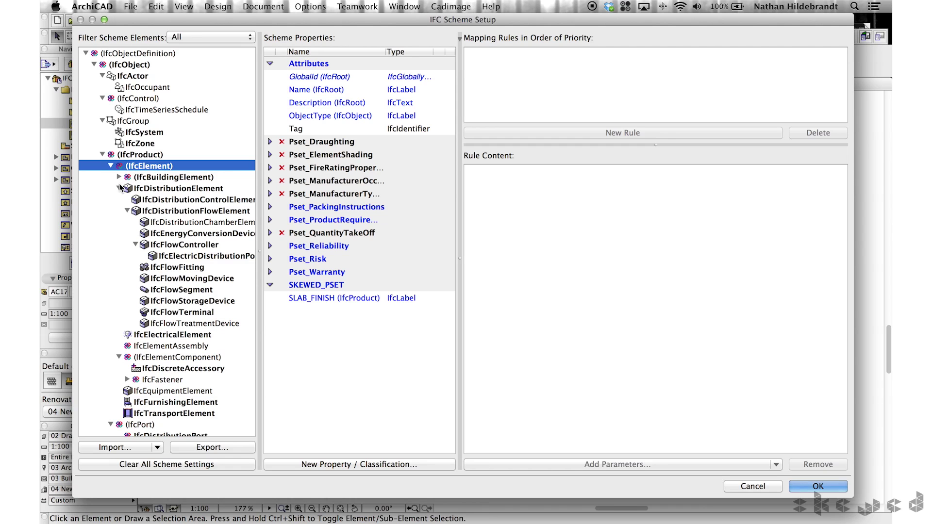
left_click(119, 177)
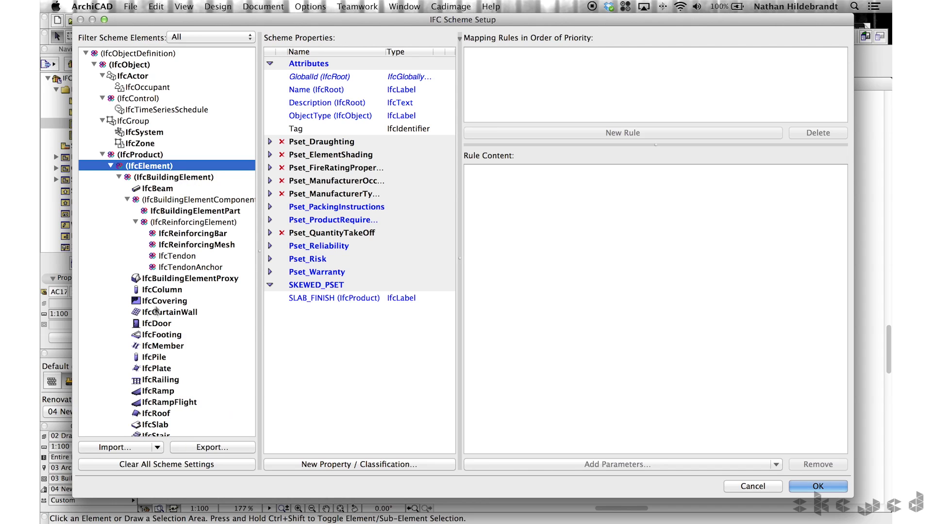
Step: Examine the slab, roof and mesh Top Surface mapping rules of IfcSlab's SLAB_FINISH property and close the scheme setup
scroll(152, 330, "down", 1)
scroll(152, 332, "down", 5)
left_click(155, 325)
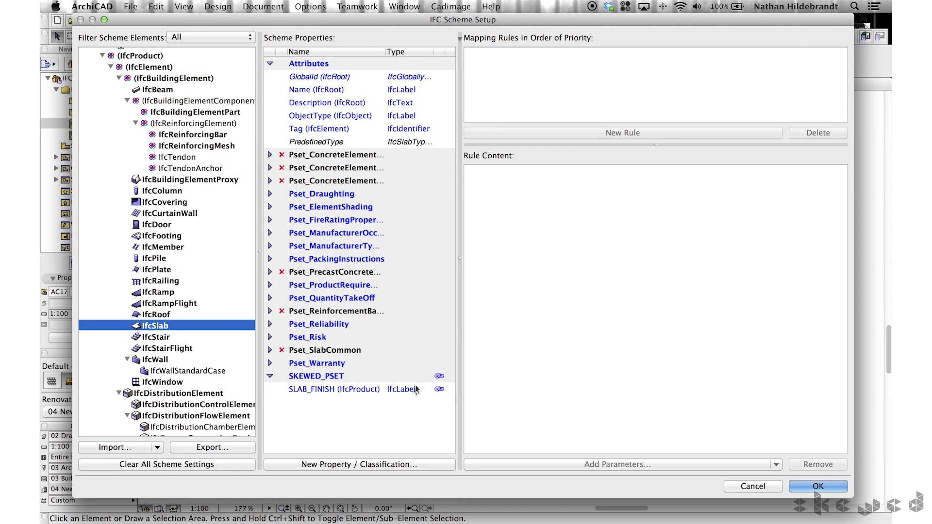
left_click(409, 391)
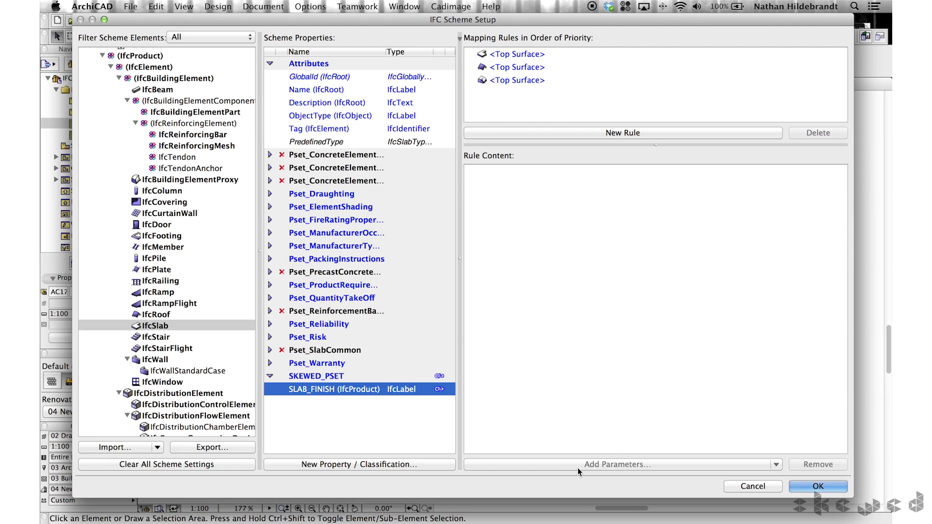
left_click(532, 52)
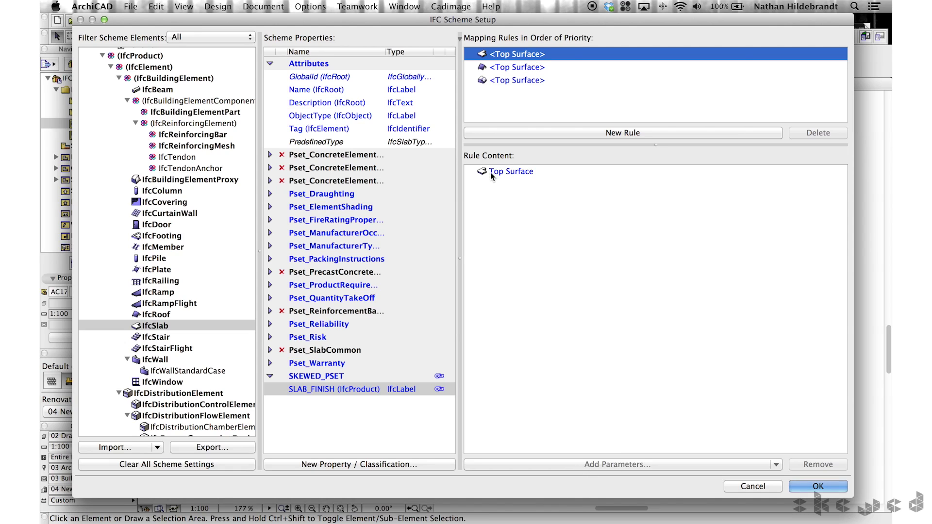
left_click(506, 68)
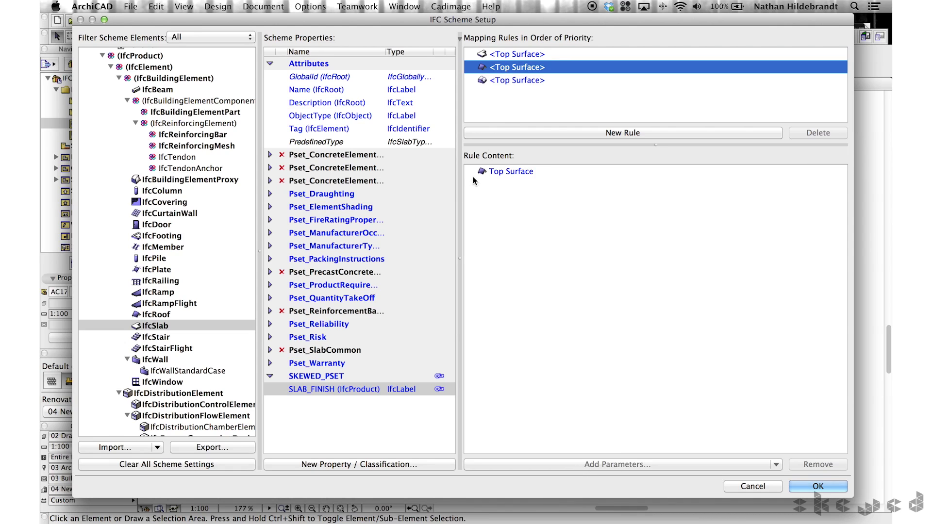
left_click(516, 79)
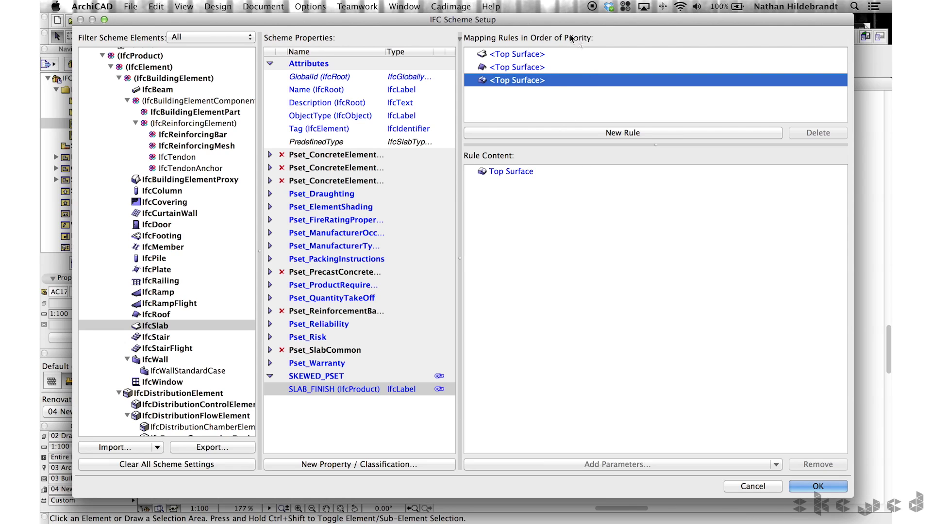
key("Return")
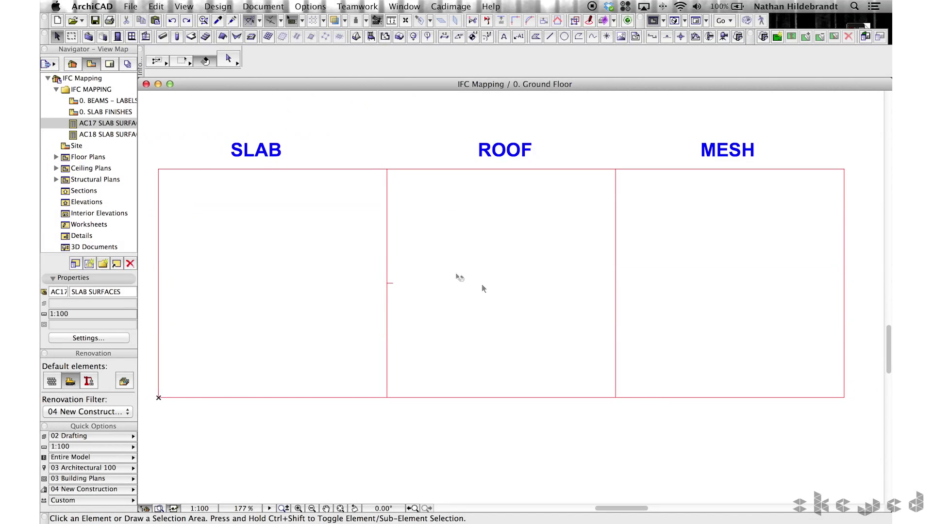
Step: Open the AC18 SLAB SURFACES schedule and hide its column headers
double_click(119, 135)
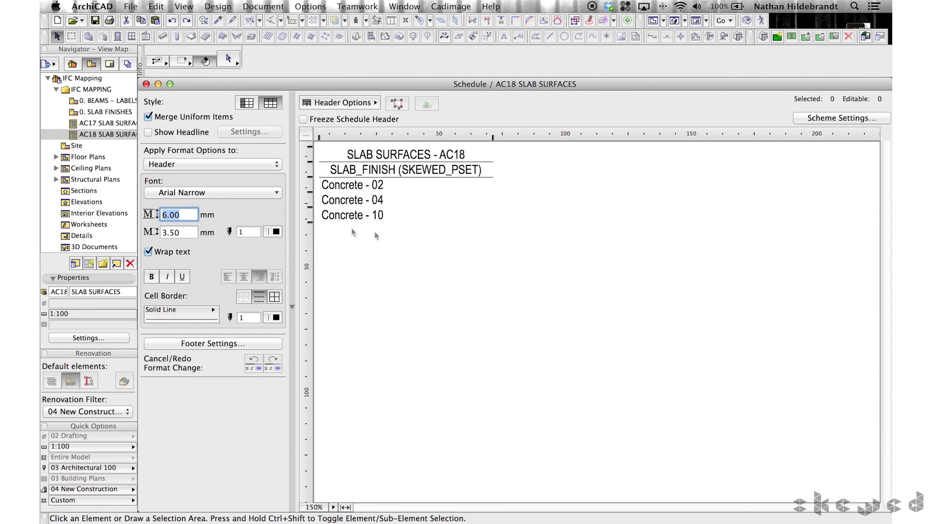
left_click(375, 103)
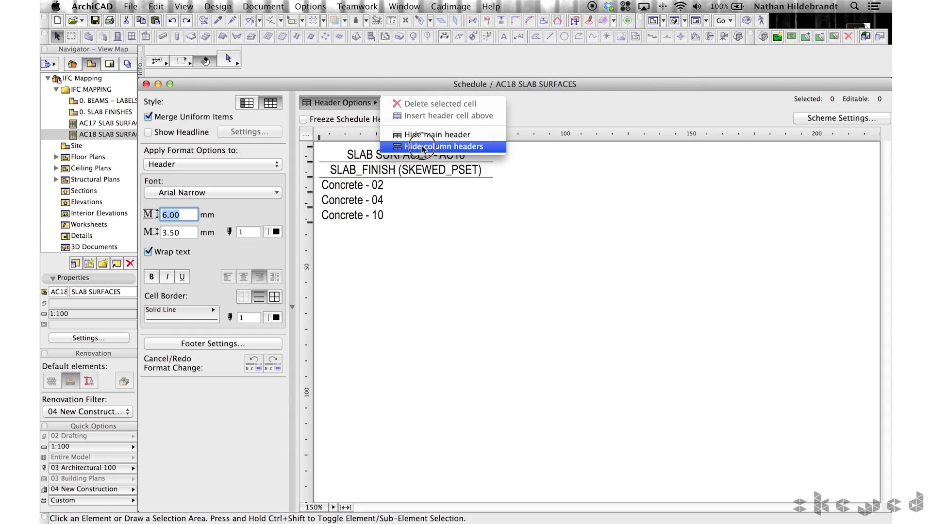
left_click(424, 146)
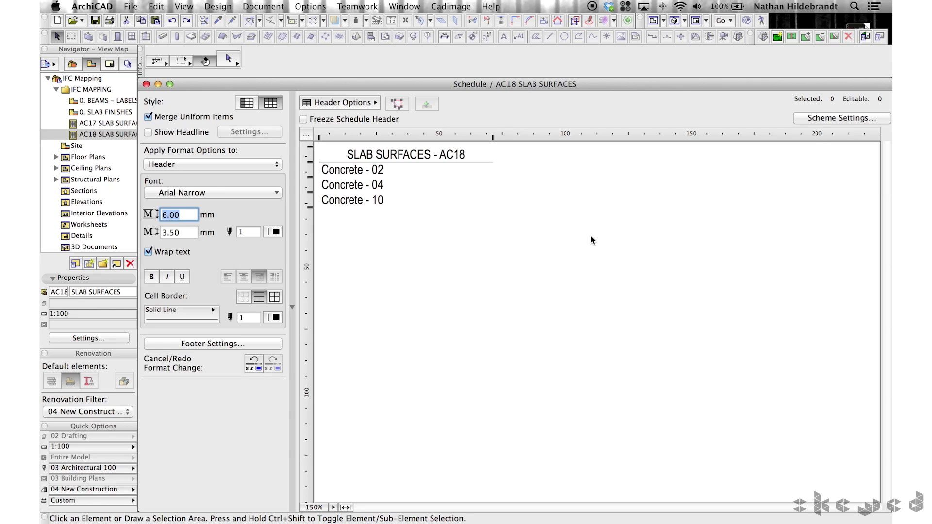
Step: Examine the SLAB_FINISH field and the SKEWED_PSET IFC properties in the AC18 scheme settings, then close the settings and the schedule
left_click(835, 120)
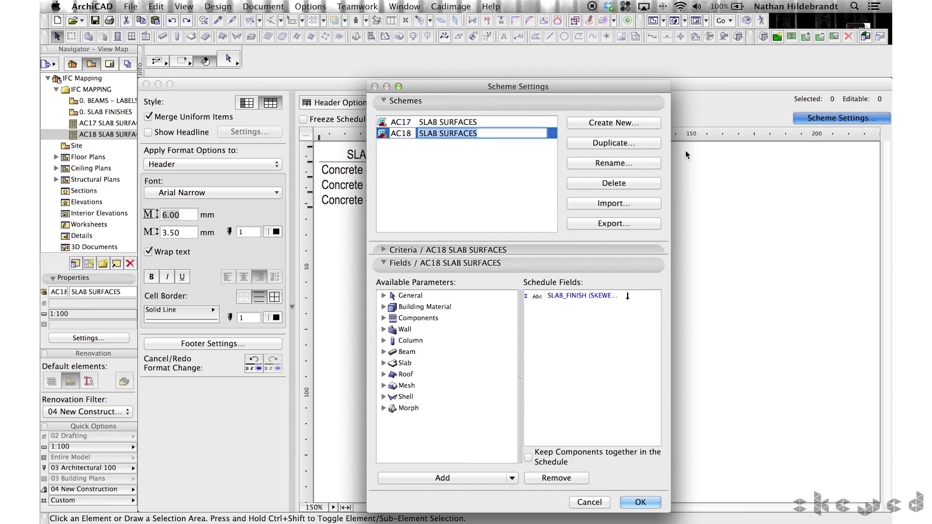
left_click_drag(485, 87, 479, 25)
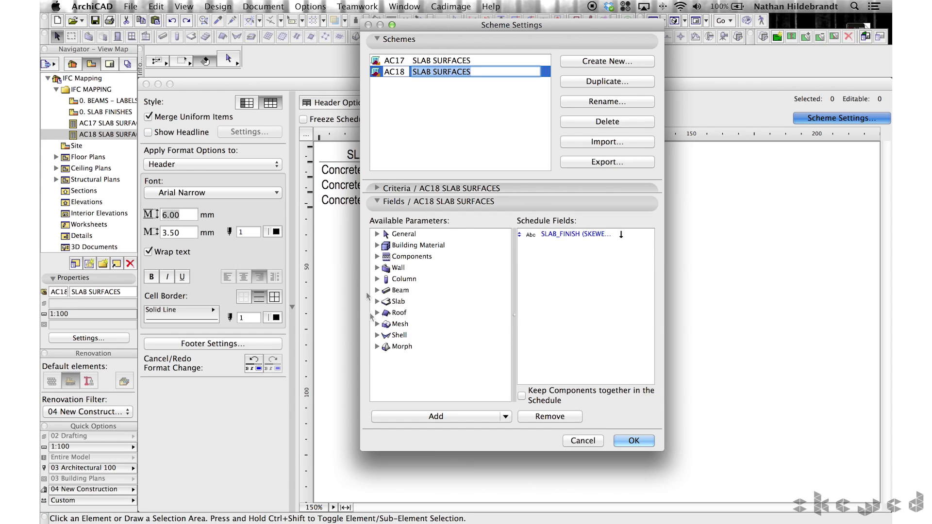
left_click(506, 417)
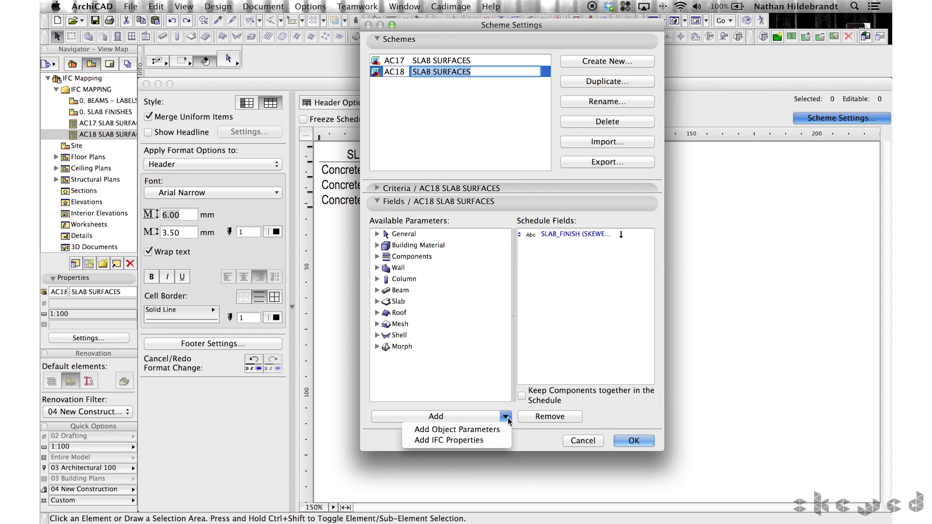
left_click(485, 439)
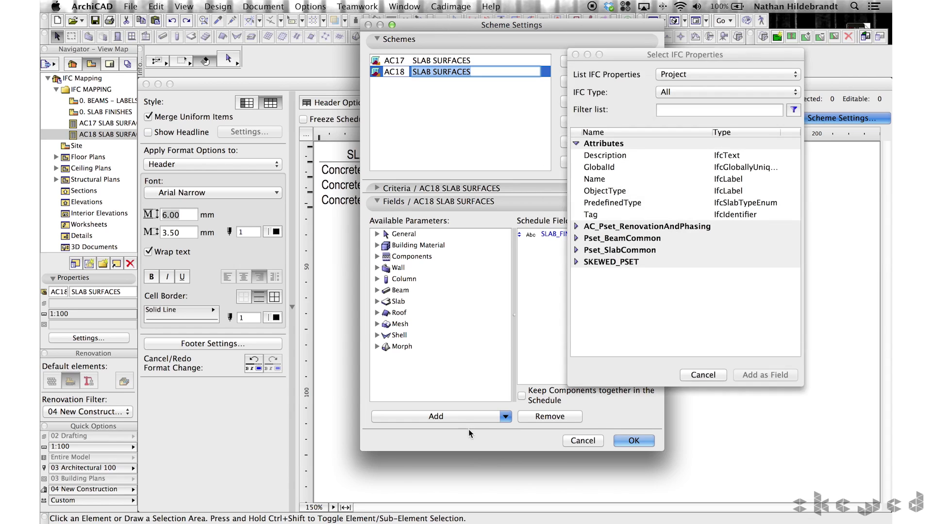
left_click(577, 263)
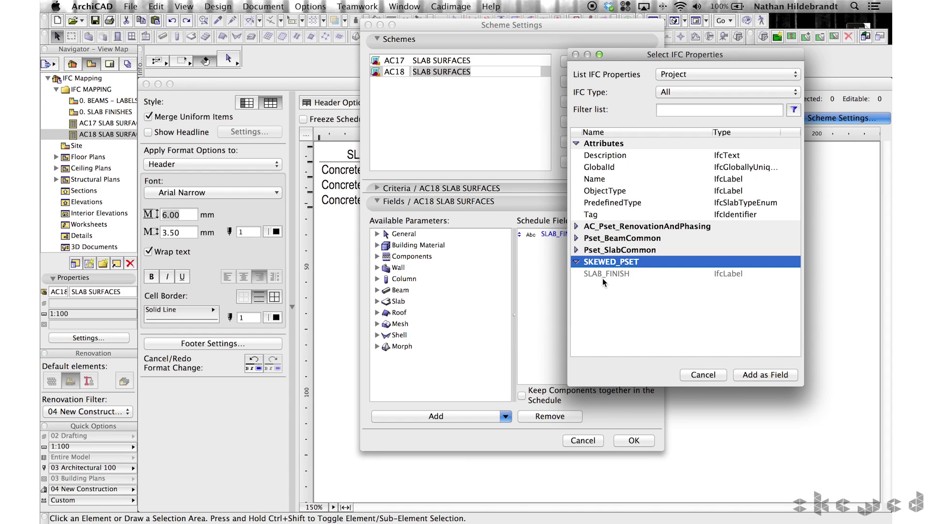
left_click(713, 377)
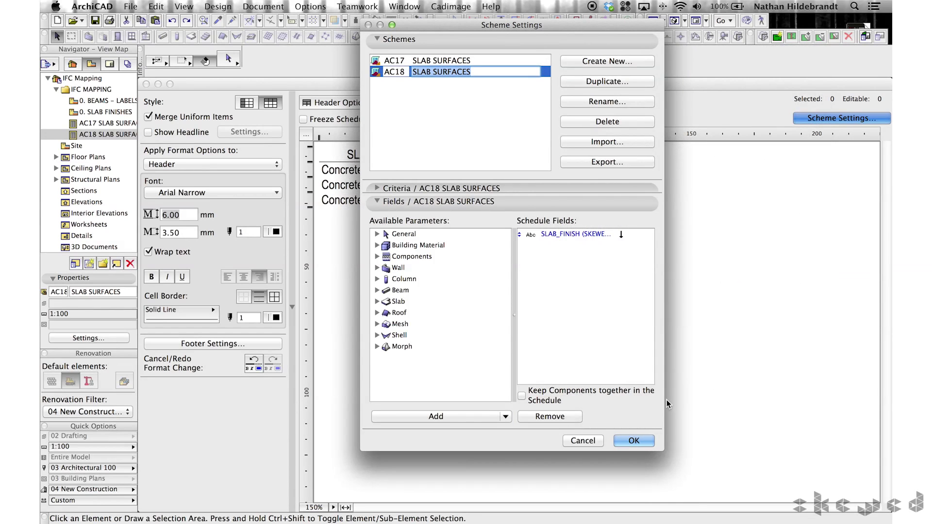
left_click(633, 440)
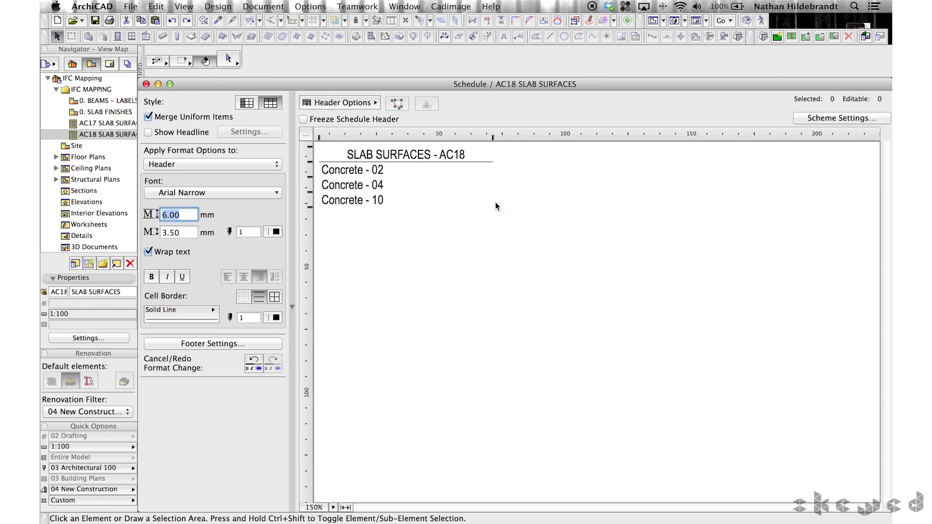
left_click(146, 84)
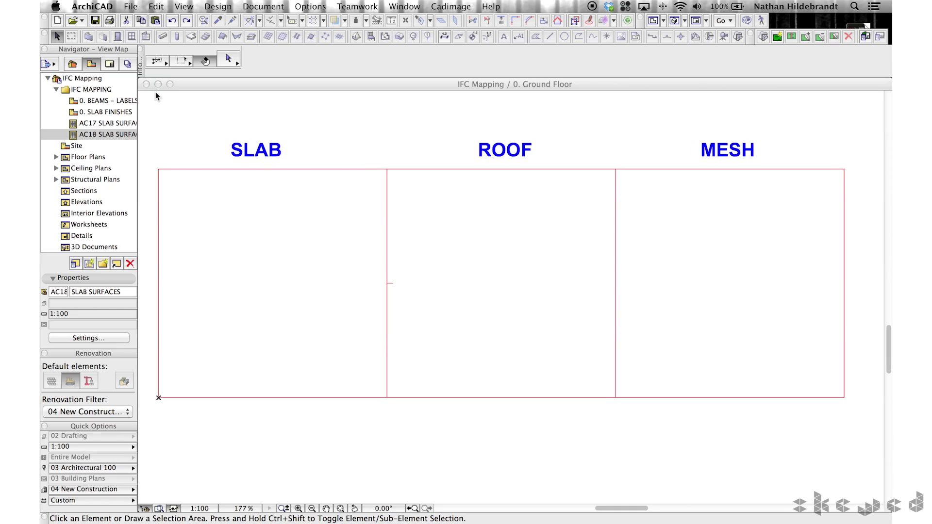
Step: Set the roof's top surface to Concrete - 02 and deselect the roof
left_click(439, 183)
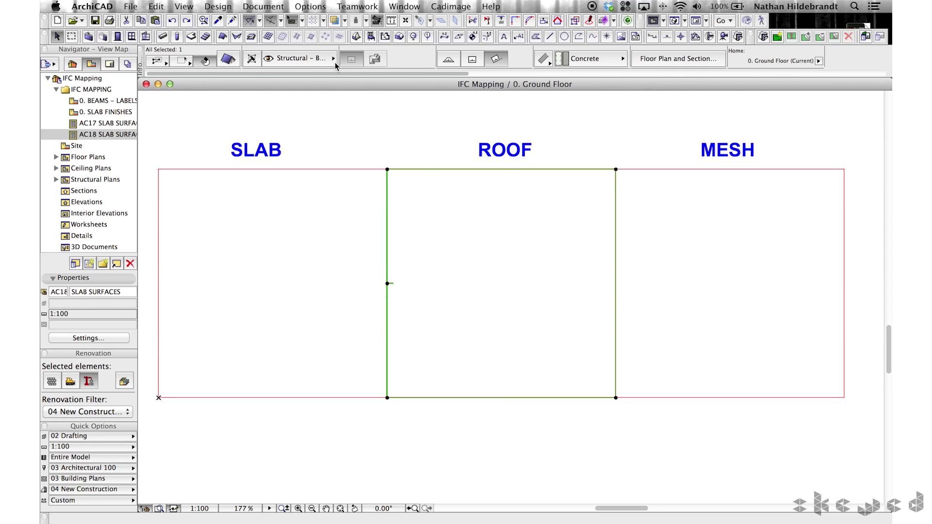
left_click(561, 58)
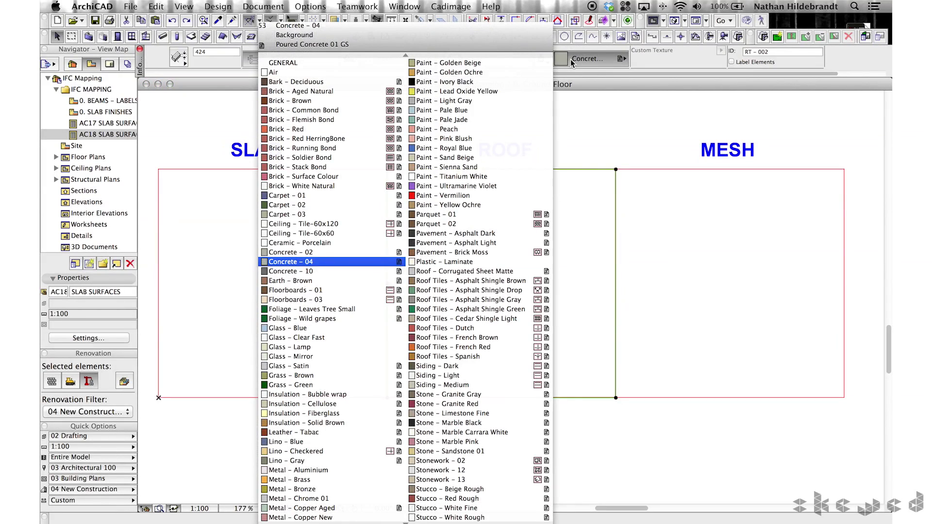
left_click(333, 252)
left_click(416, 115)
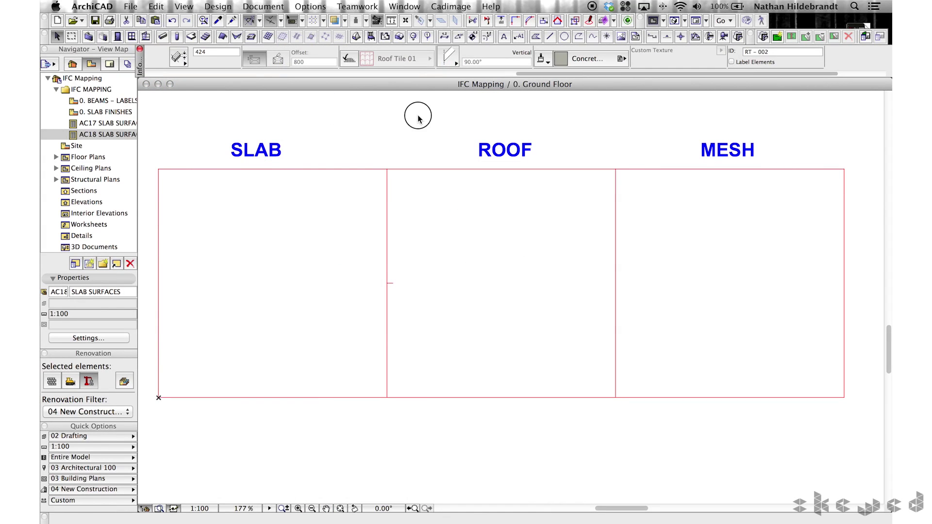
Step: Reopen the AC18 SLAB SURFACES schedule to check the listed surfaces, and close it
left_click(123, 141)
double_click(123, 139)
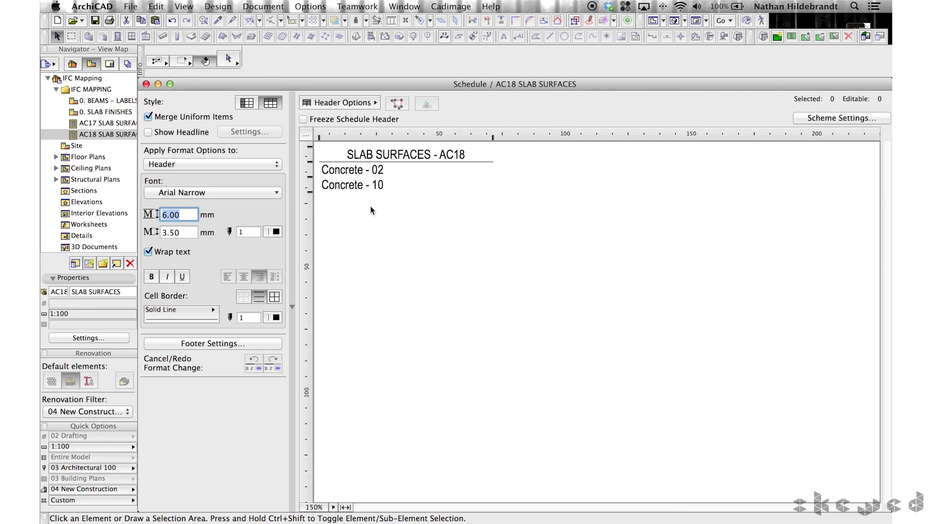
left_click(146, 84)
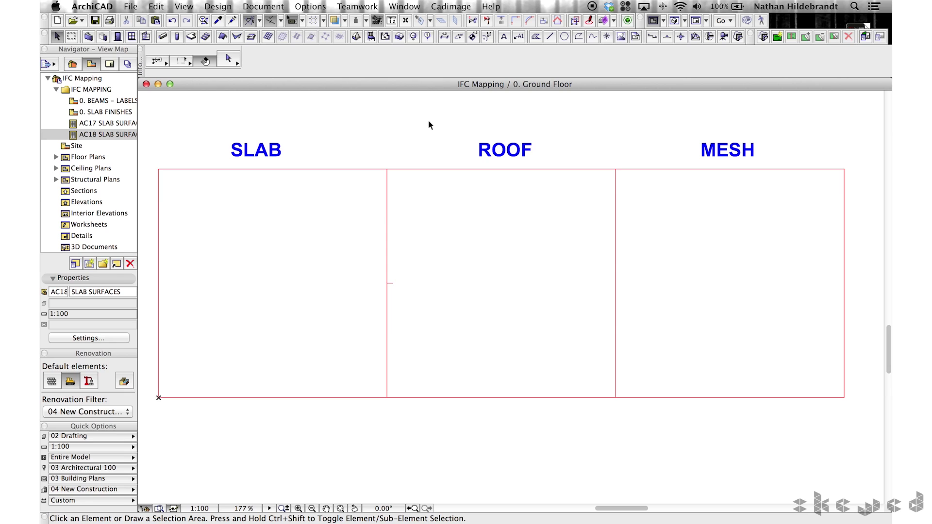
Step: Activate the Label tool and inspect the Additional Tags page of its default settings, leaving them unchanged
left_click(518, 36)
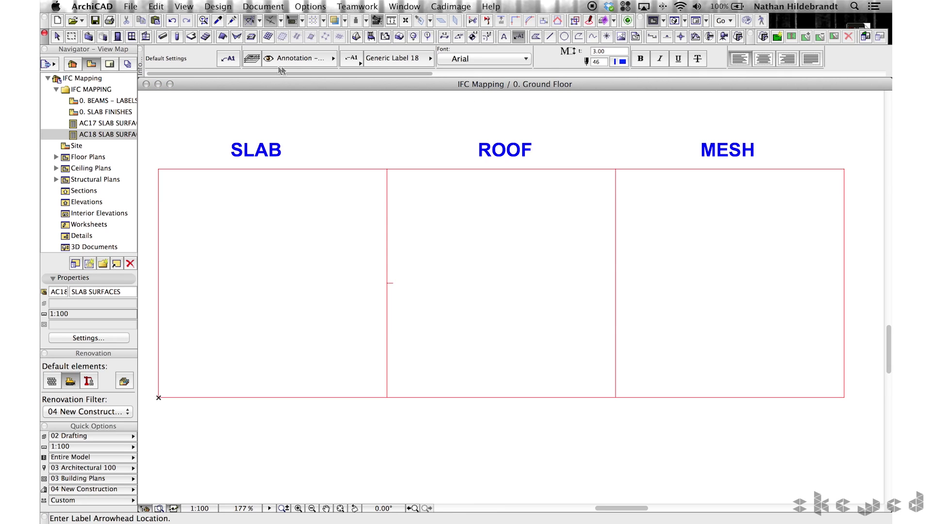
key("super+t")
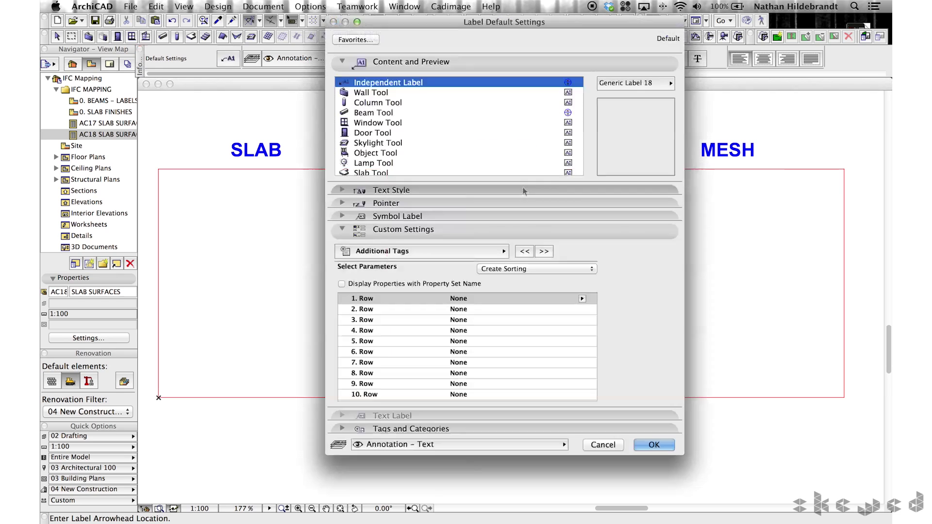
left_click(592, 442)
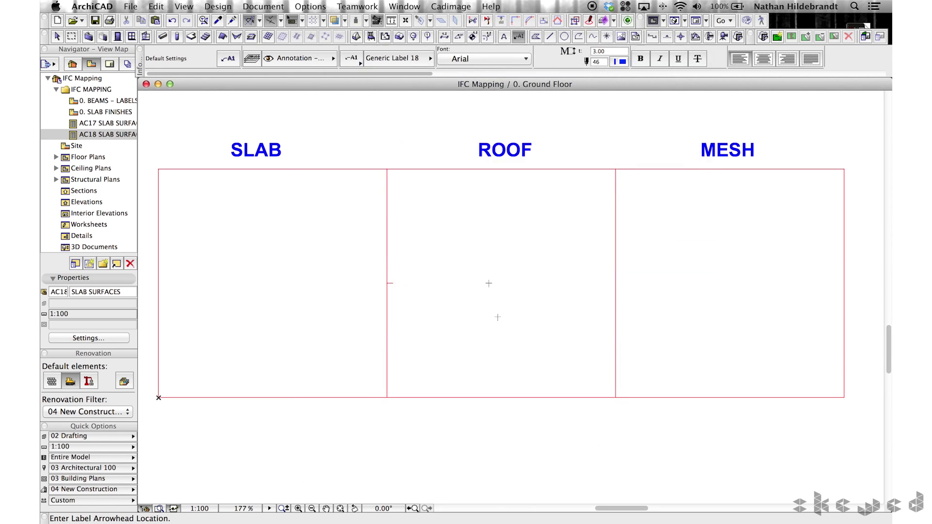
Step: Start placing a Generic Label 18 label with its arrowhead on the roof's upper edge
scroll(451, 326, "up", 10)
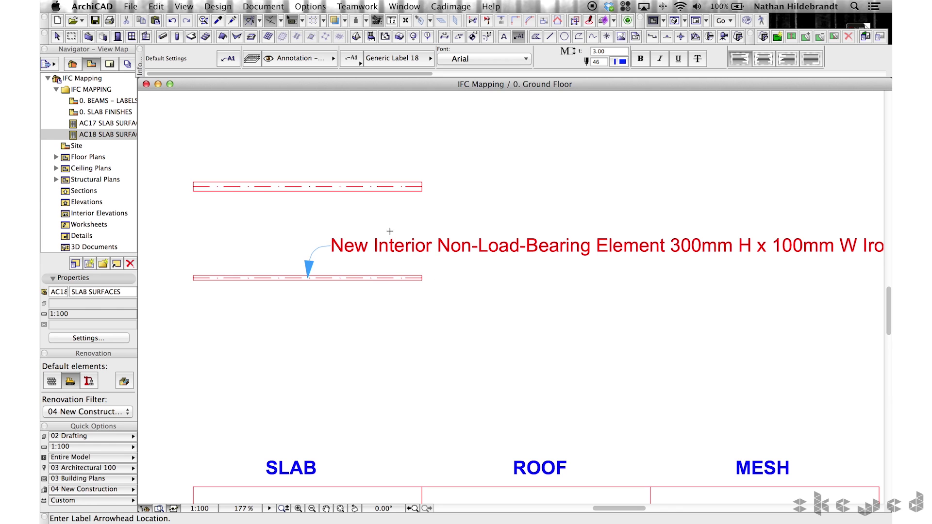
middle_click_drag(436, 311, 428, 241)
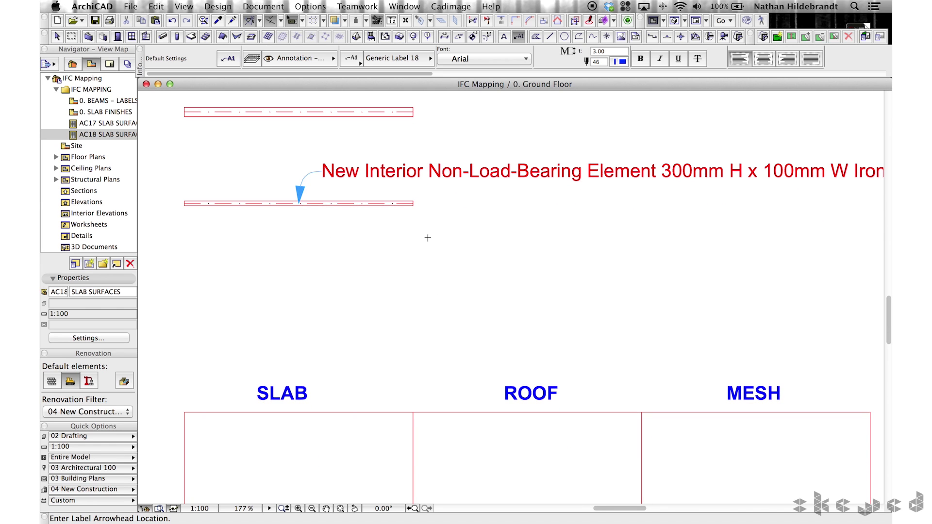
middle_click_drag(436, 323, 431, 181)
middle_click_drag(443, 243, 440, 211)
left_click(409, 208)
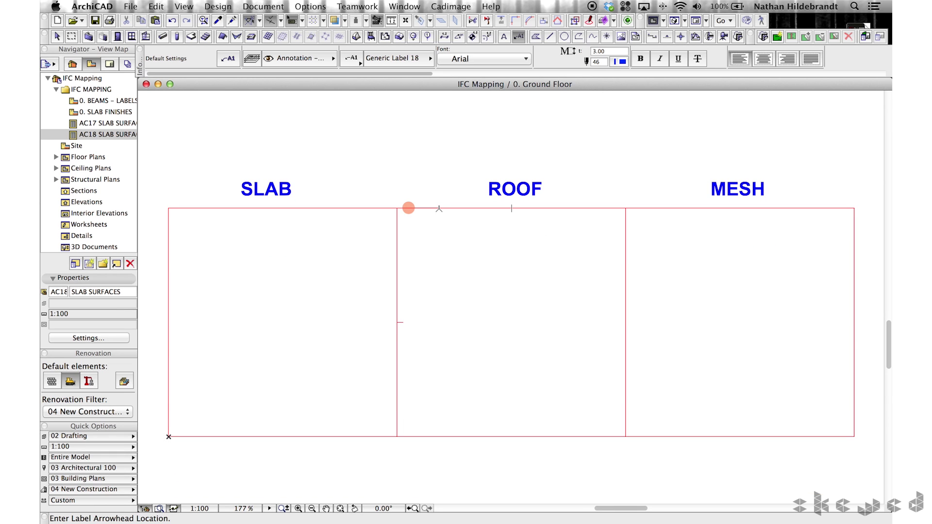